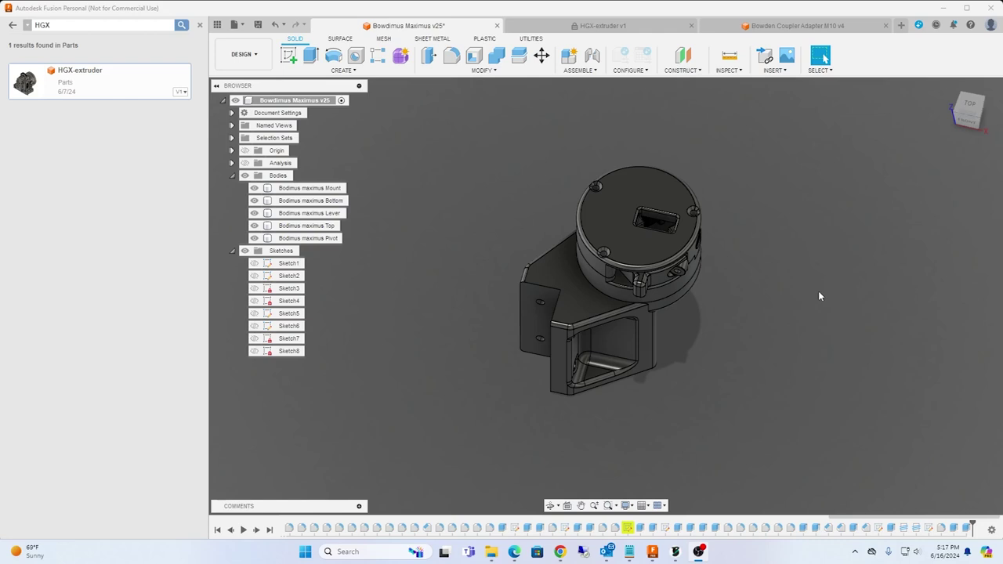
Orbit the extruder through side, left-front, end-on and upright front views, then bring up AliExpress
{"action": "middle_click_drag", "start_coordinate": [789, 303], "coordinate": [808, 232], "text": "shift"}
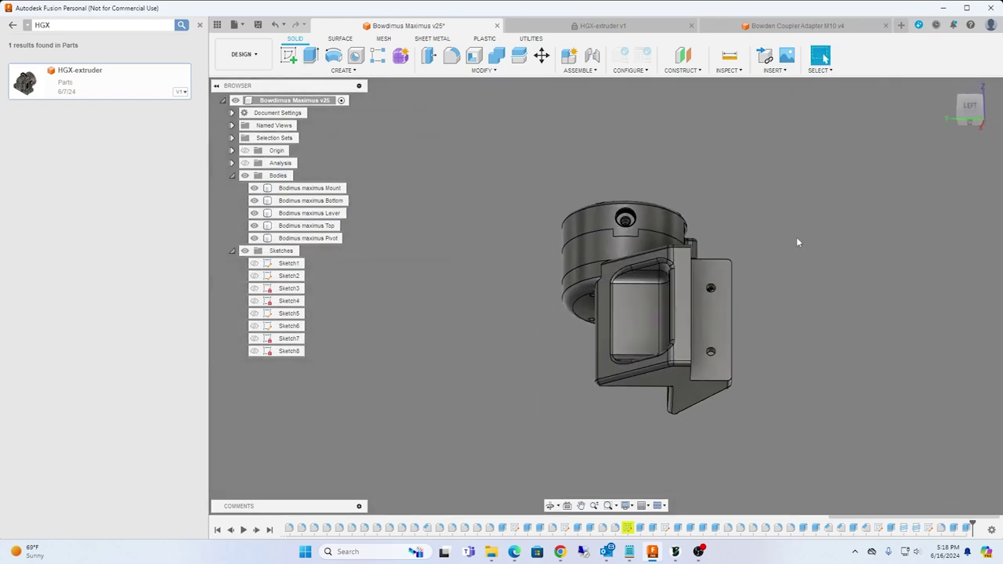
{"action": "middle_click_drag", "start_coordinate": [810, 243], "coordinate": [714, 264], "text": "shift"}
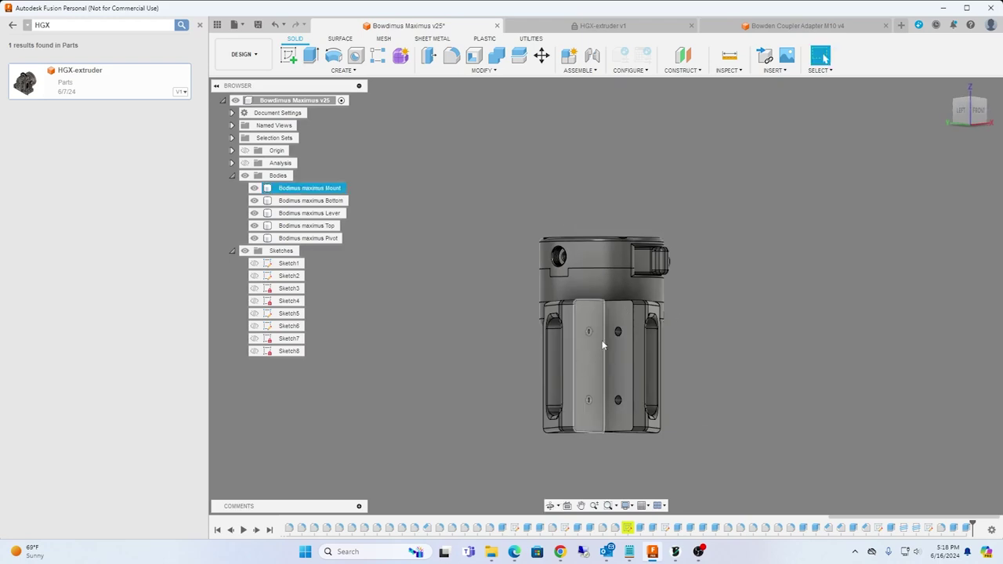
{"action": "middle_click_drag", "start_coordinate": [813, 194], "coordinate": [746, 310], "text": "shift"}
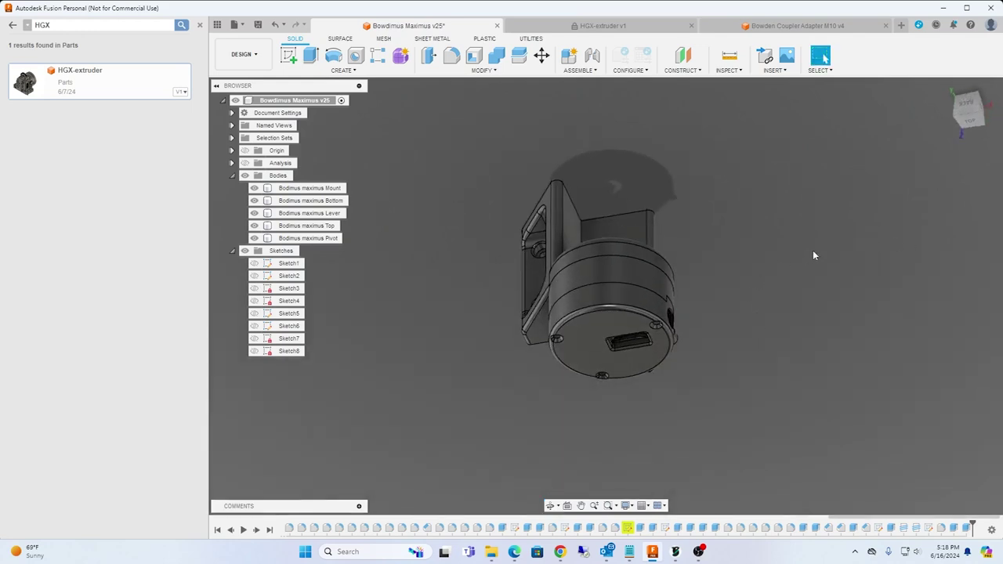
{"action": "middle_click_drag", "start_coordinate": [786, 253], "coordinate": [780, 308], "text": "shift"}
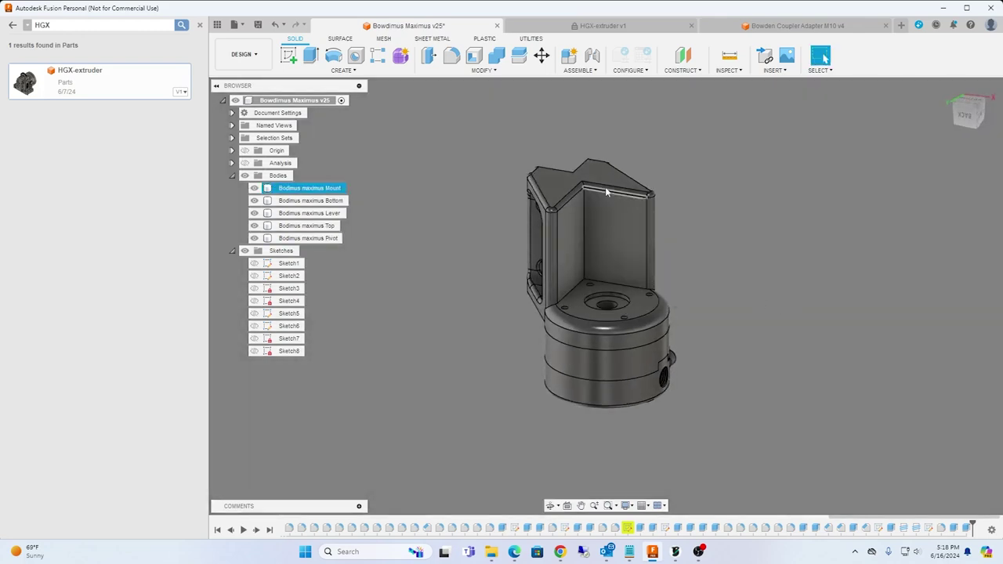
{"action": "mouse_move", "coordinate": [804, 276]}
{"action": "middle_mouse_down", "text": "shift"}
{"action": "mouse_move", "coordinate": [810, 257]}
{"action": "mouse_move", "coordinate": [772, 277]}
{"action": "mouse_move", "coordinate": [802, 266]}
{"action": "mouse_move", "coordinate": [815, 275]}
{"action": "mouse_move", "coordinate": [812, 257]}
{"action": "mouse_move", "coordinate": [794, 275]}
{"action": "middle_mouse_up", "text": "shift"}
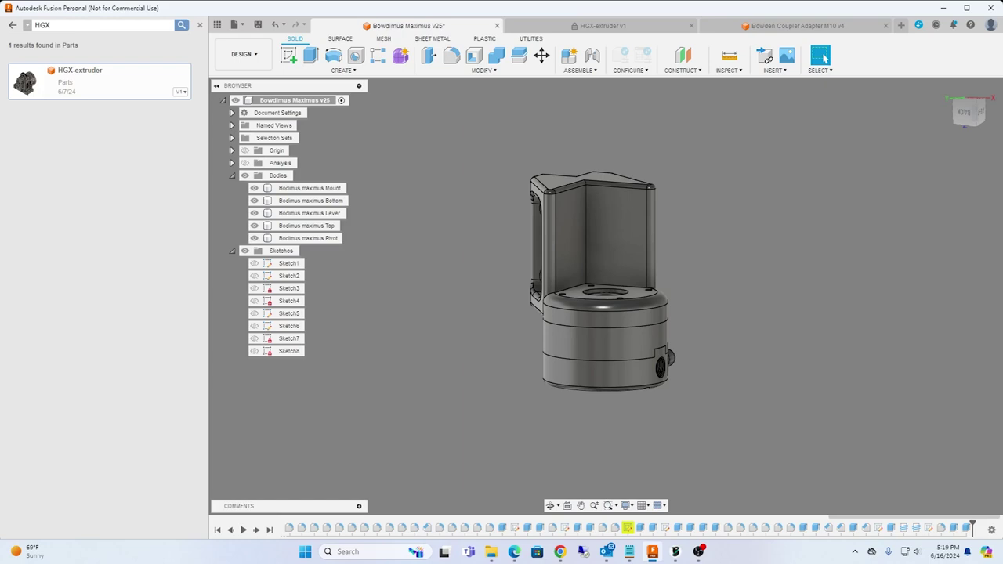
{"action": "key", "text": "super+shift+Left"}
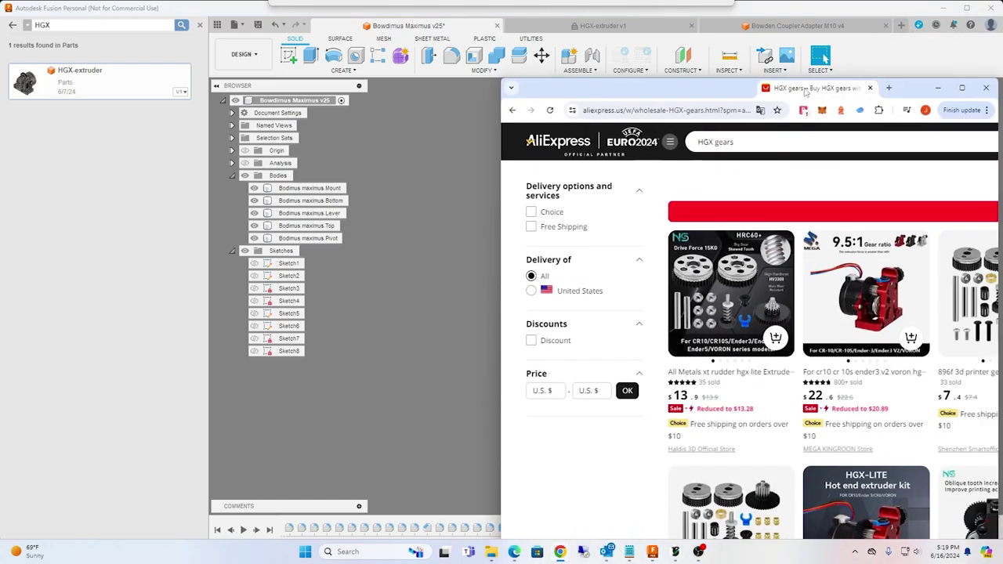
Maximize the AliExpress window and open the first HGX gear kit listing in a new tab
{"action": "key", "text": "super+Up"}
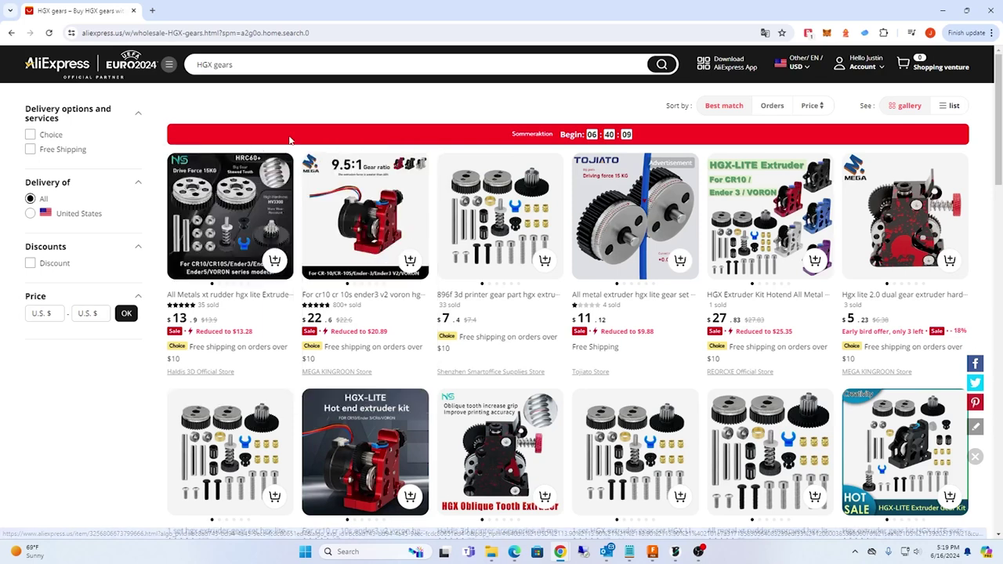
{"action": "mouse_move", "coordinate": [250, 191]}
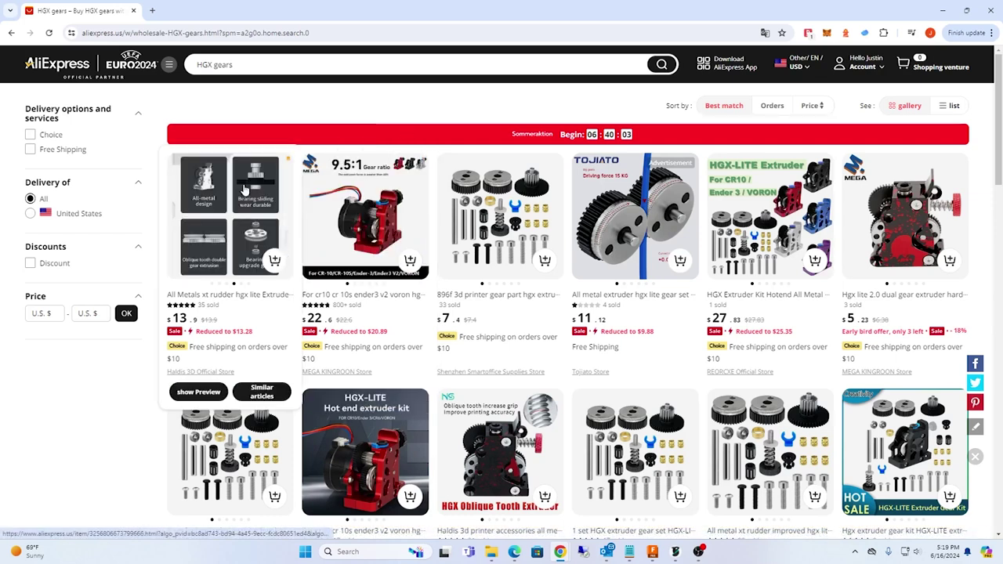
{"action": "left_click", "coordinate": [245, 189]}
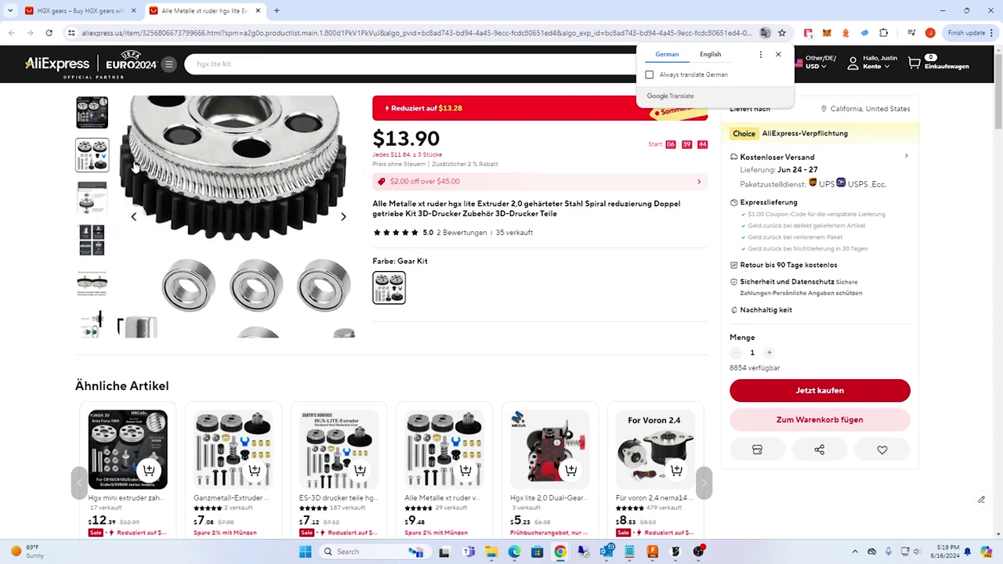
Browse the gear kit's product photos, including the gear picture, then go back to the search results
{"action": "left_click", "coordinate": [88, 203]}
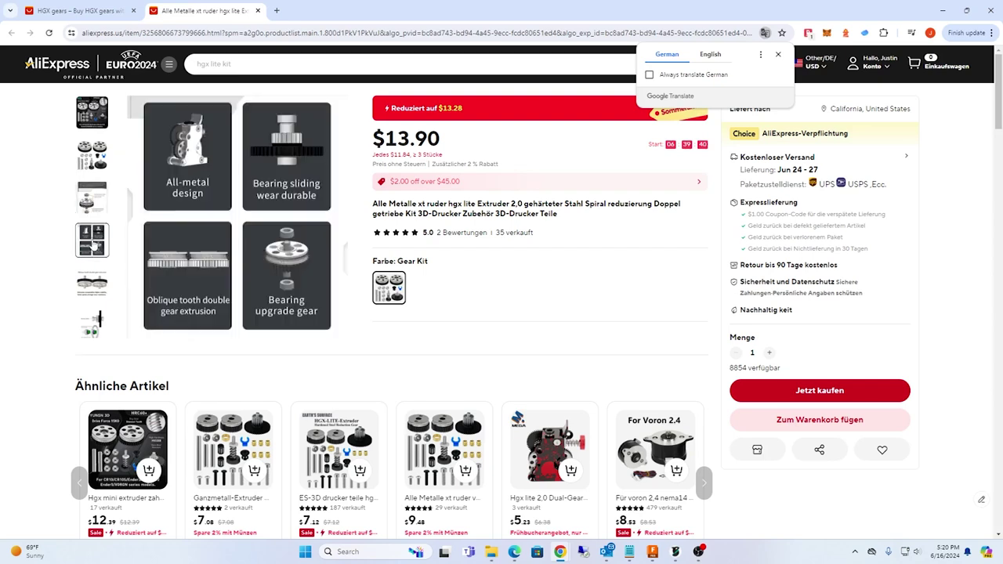
{"action": "left_click", "coordinate": [92, 280]}
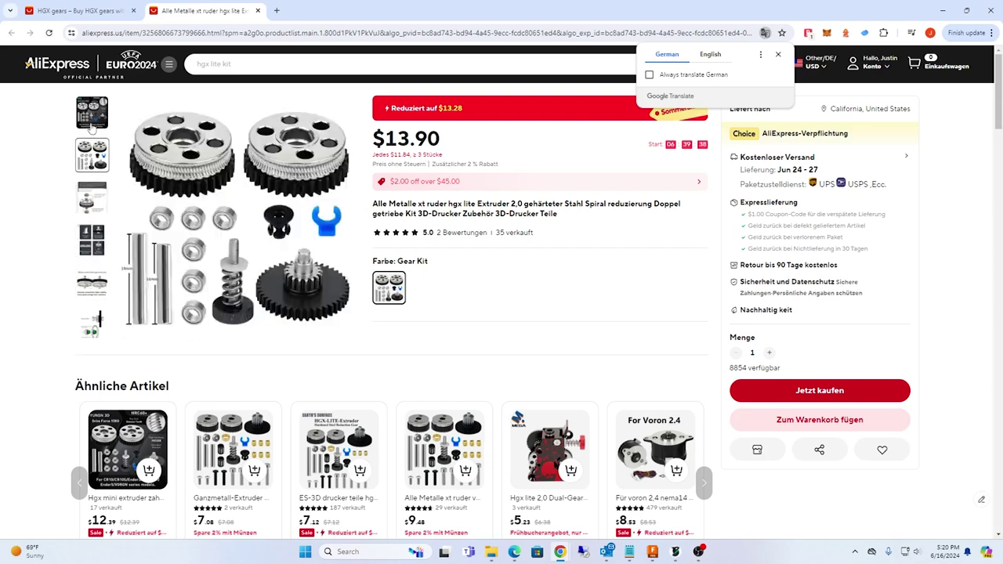
{"action": "left_click", "coordinate": [62, 11]}
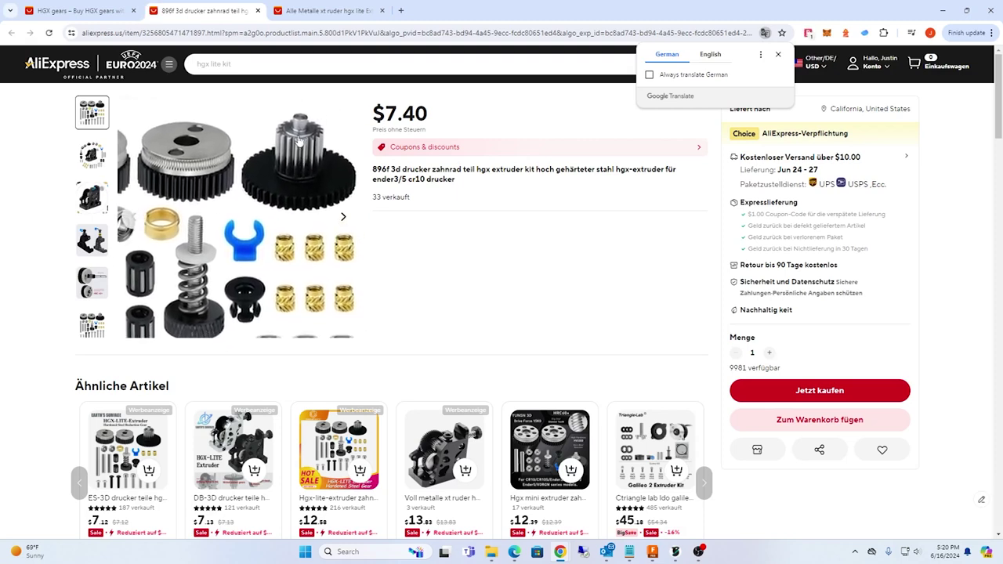
Look over the all-metal HGX lite kit page, then return to the HGX gears results
{"action": "key", "text": "ctrl+Tab"}
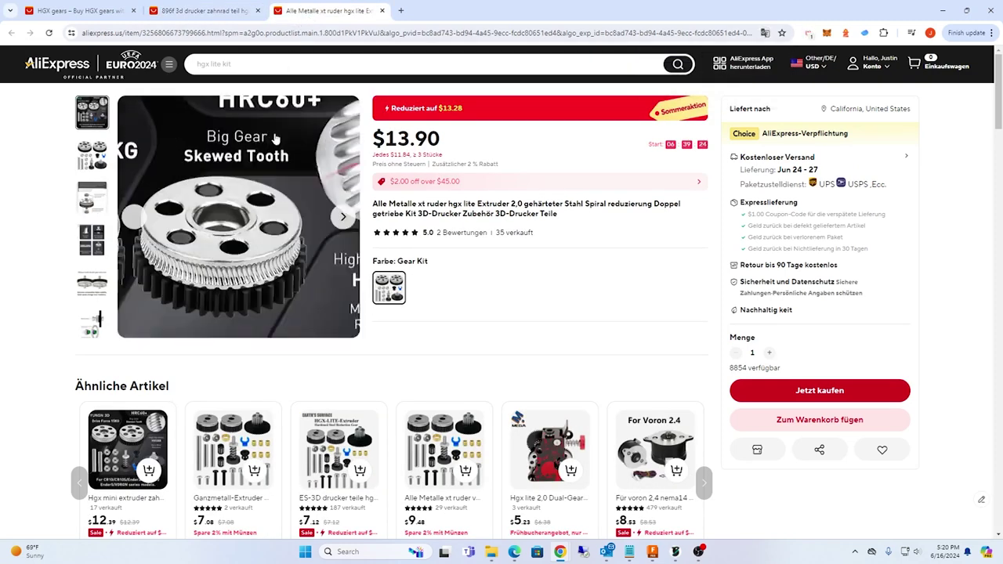
{"action": "mouse_move", "coordinate": [83, 206]}
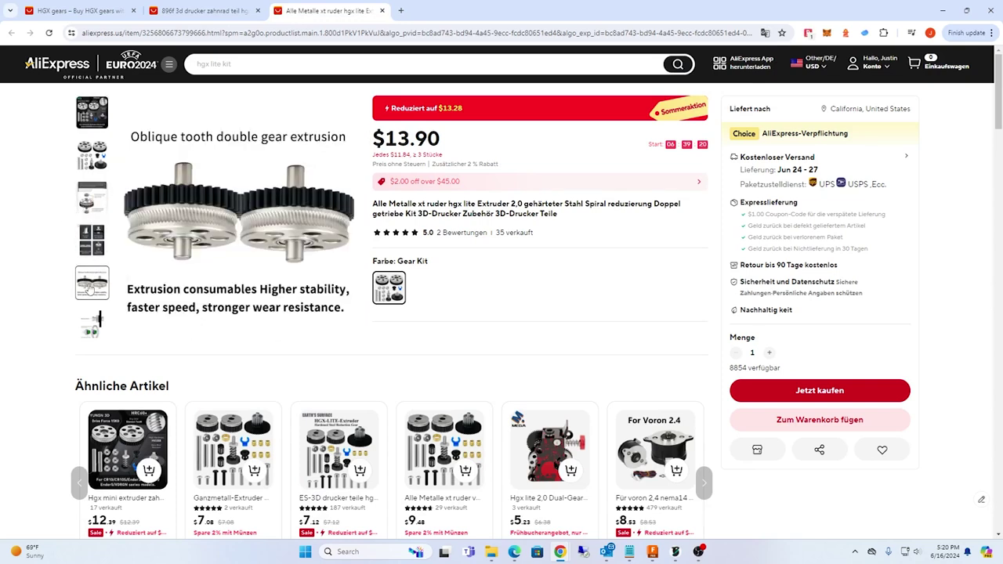
{"action": "mouse_move", "coordinate": [83, 329]}
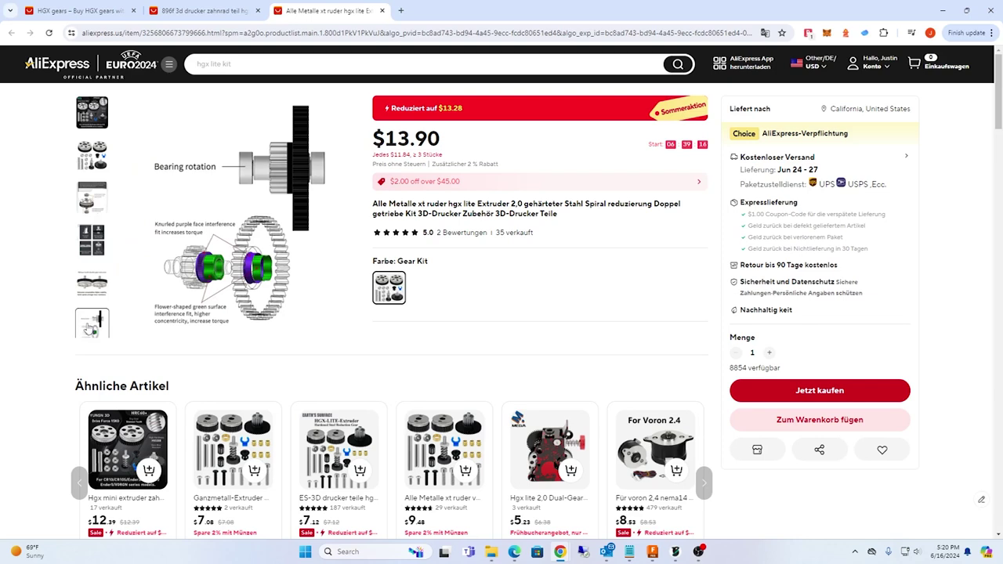
{"action": "mouse_move", "coordinate": [236, 205]}
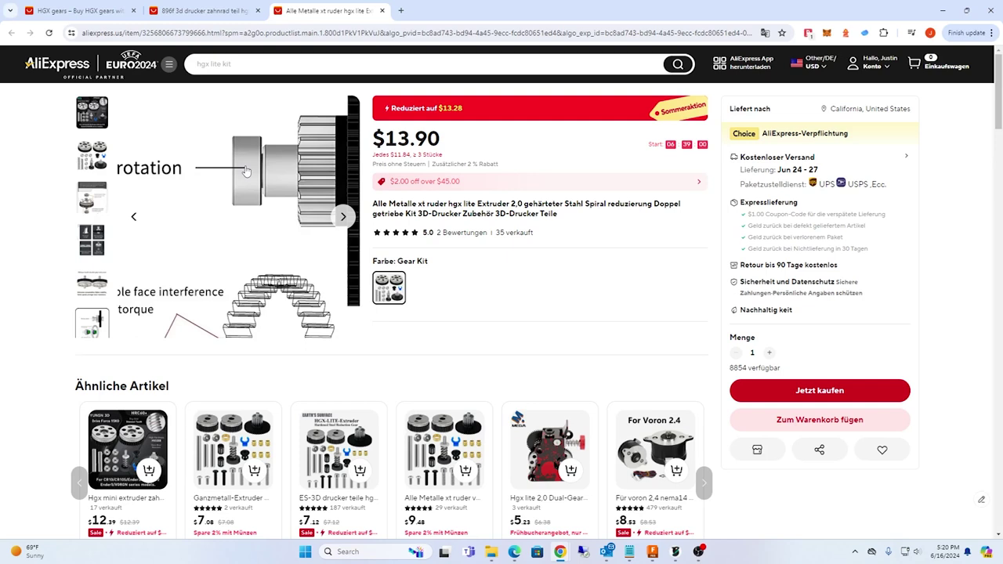
{"action": "left_click", "coordinate": [106, 14]}
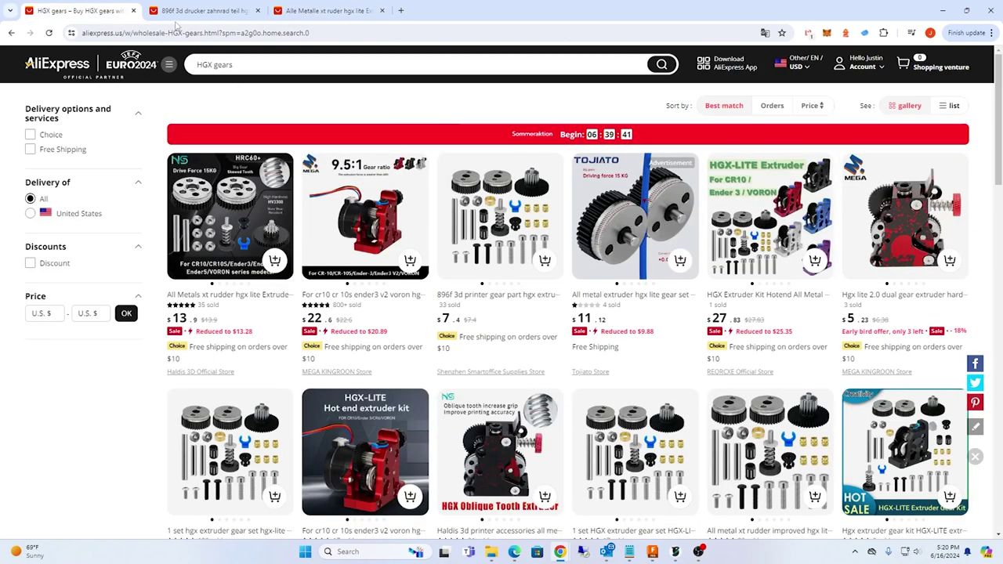
{"action": "mouse_move", "coordinate": [690, 301]}
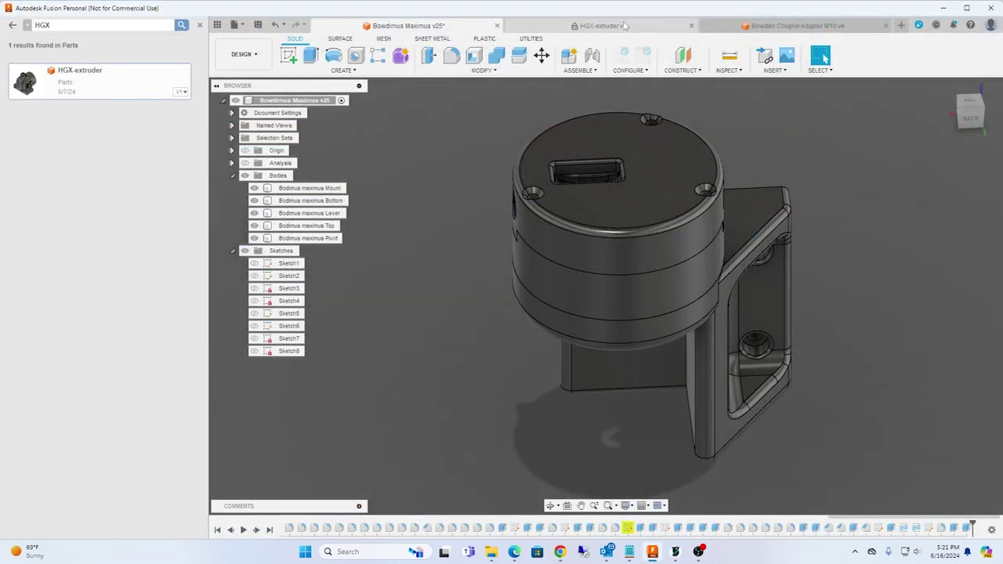
Show the HGX-extruder v1 gear train from the side, then return to Bowdimus Maximus
{"action": "left_click", "coordinate": [625, 25]}
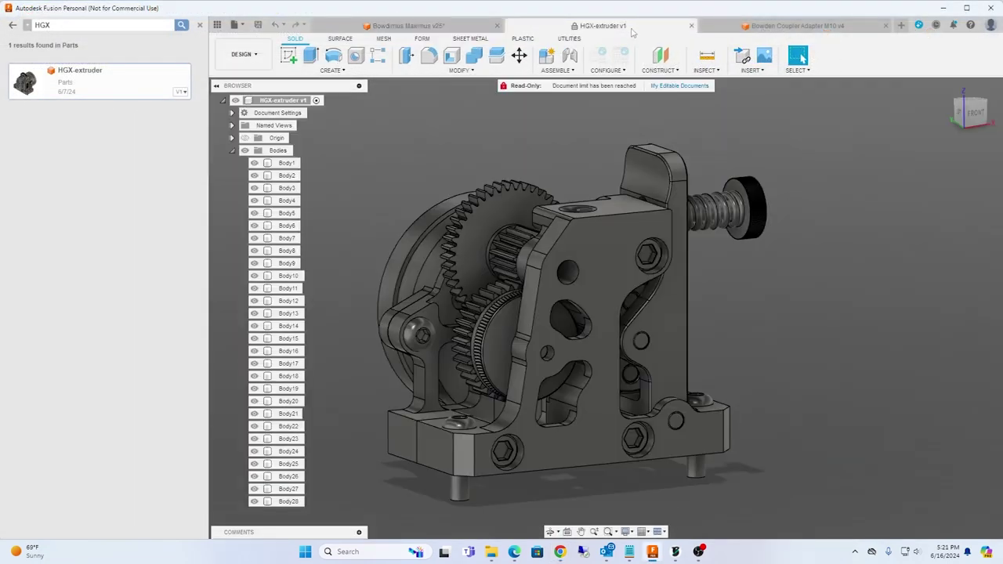
{"action": "middle_click_drag", "start_coordinate": [748, 258], "coordinate": [667, 275], "text": "shift"}
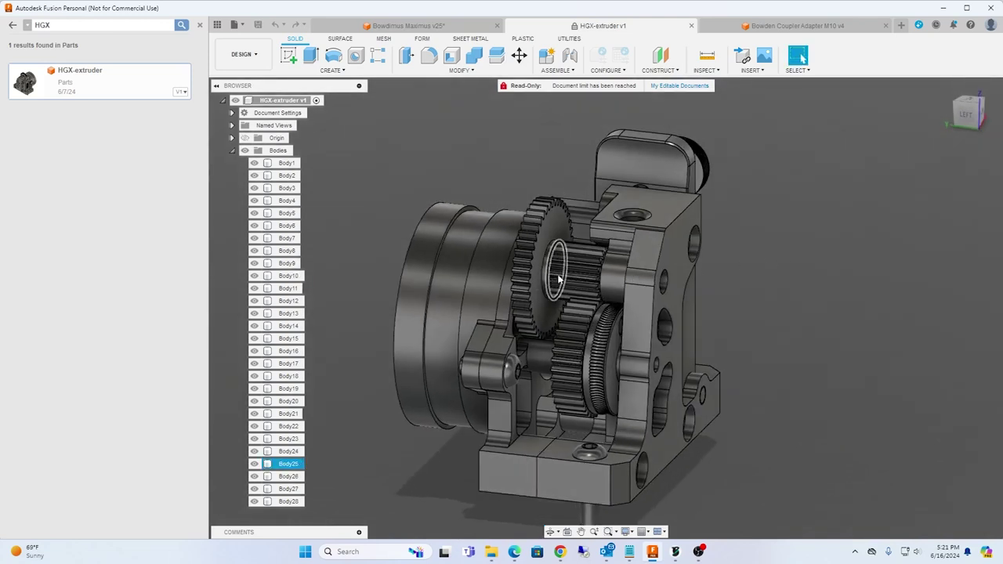
{"action": "middle_click_drag", "start_coordinate": [761, 268], "coordinate": [748, 250], "text": "shift"}
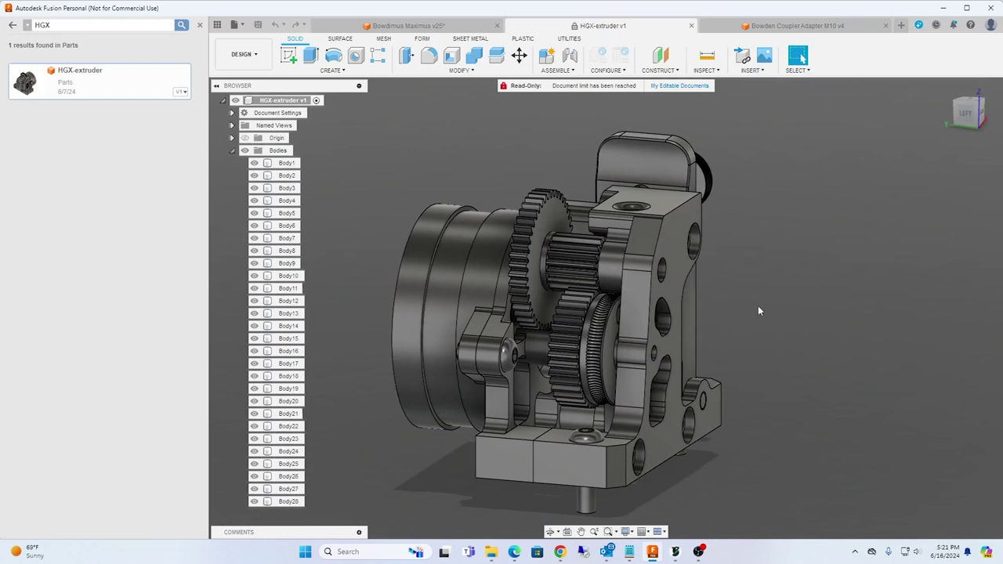
{"action": "left_click", "coordinate": [408, 25]}
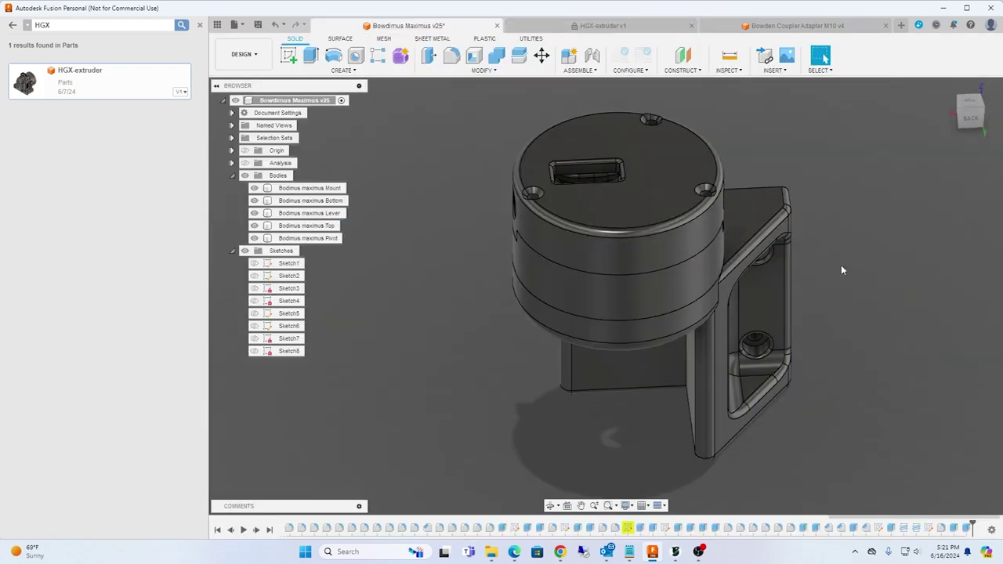
Hide the Mount, Bottom and pivot bodies and orbit to view the remaining top parts
{"action": "middle_click_drag", "start_coordinate": [848, 257], "coordinate": [784, 307], "text": "shift"}
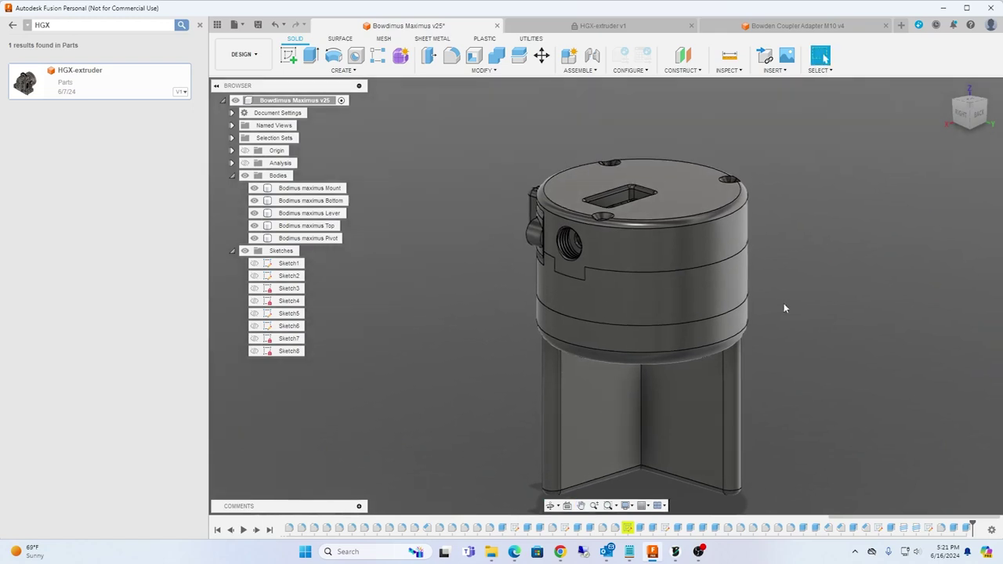
{"action": "left_click", "coordinate": [254, 188]}
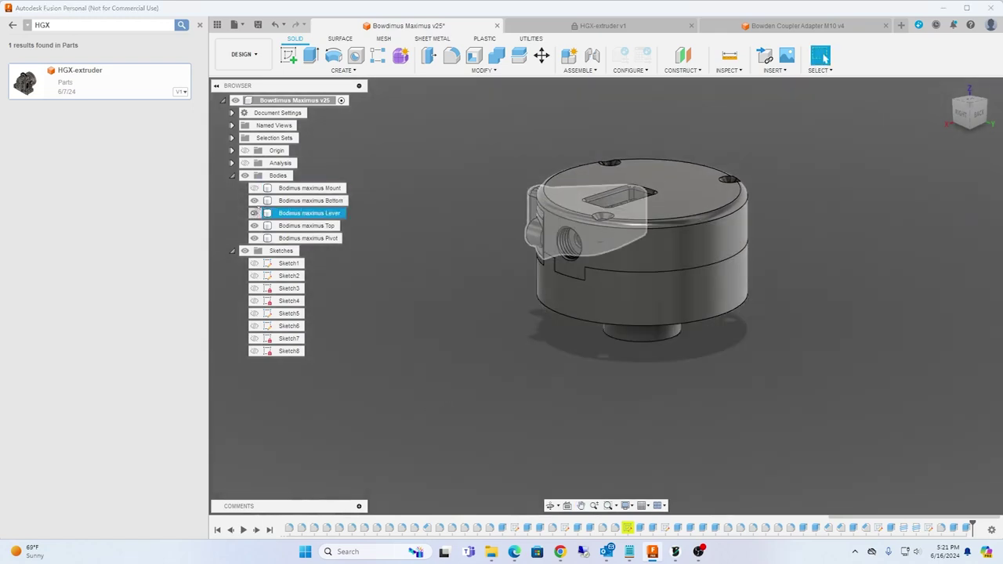
{"action": "left_click", "coordinate": [254, 201]}
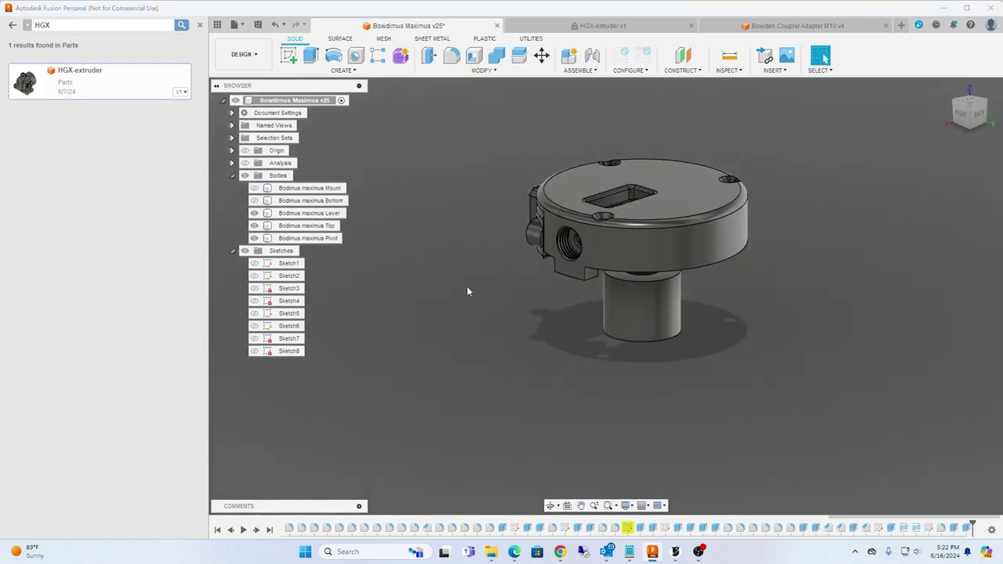
{"action": "middle_click_drag", "start_coordinate": [467, 286], "coordinate": [549, 114], "text": "shift"}
{"action": "left_click", "coordinate": [254, 239]}
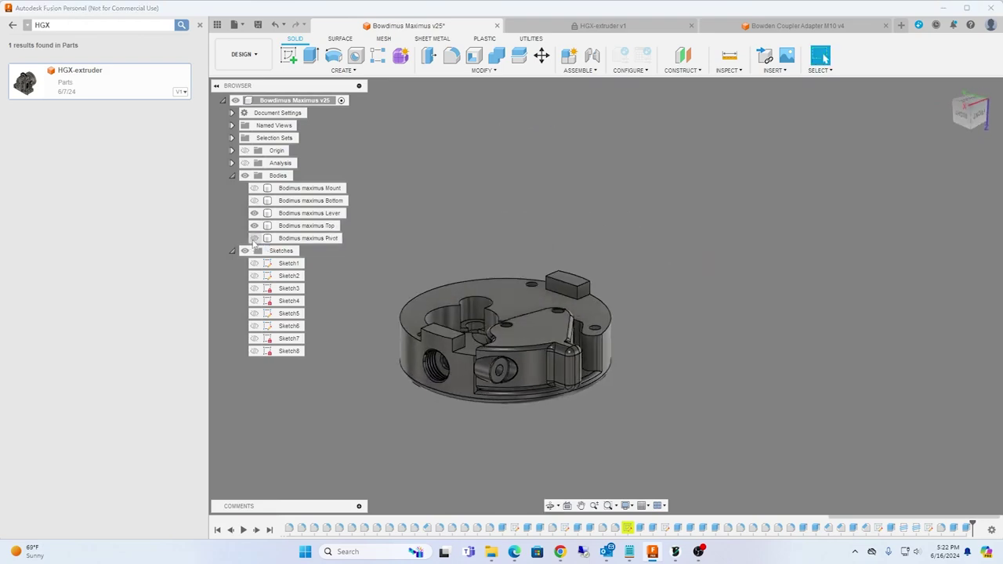
{"action": "middle_click_drag", "start_coordinate": [748, 169], "coordinate": [889, 212], "text": "shift"}
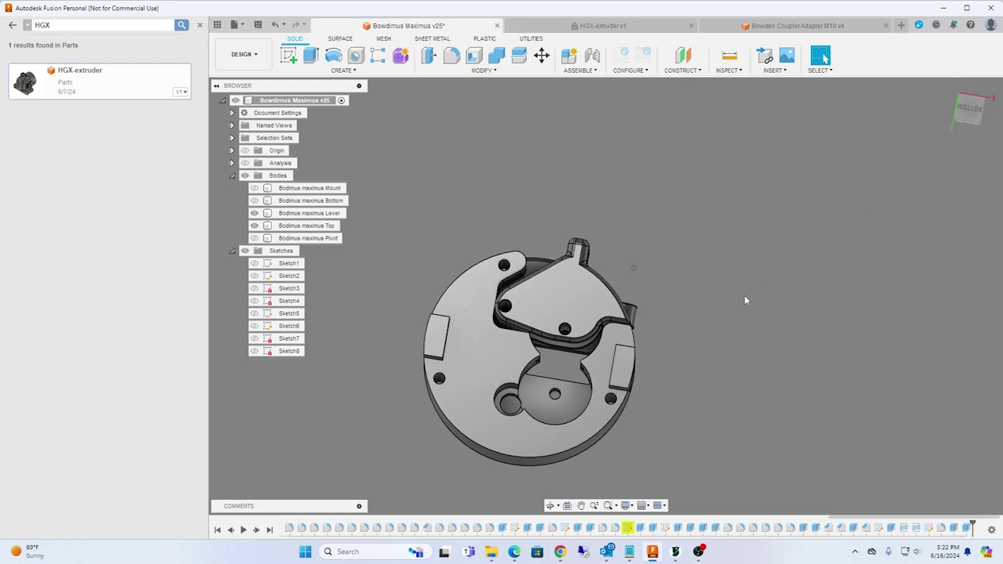
{"action": "middle_click_drag", "start_coordinate": [745, 298], "coordinate": [796, 210], "text": "shift"}
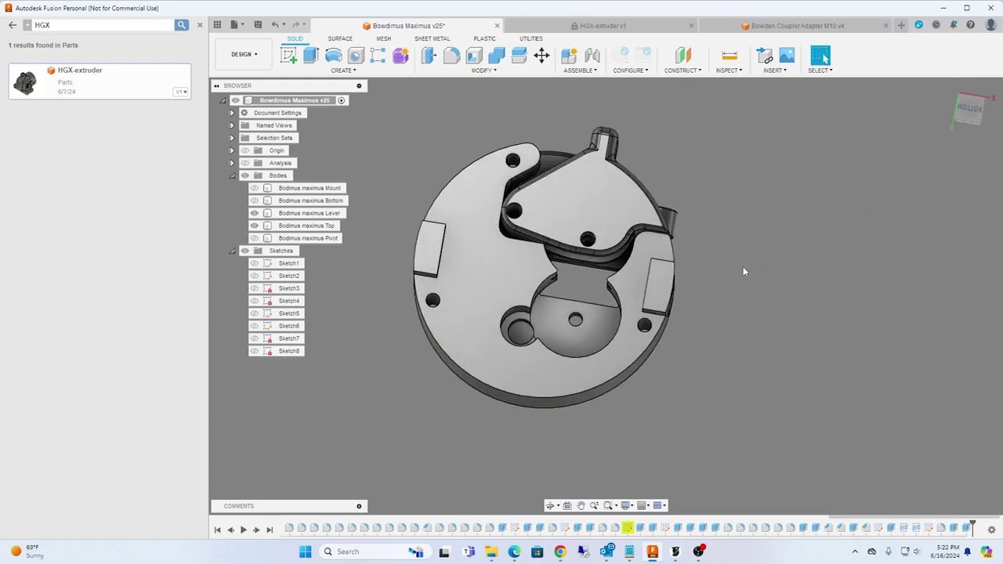
{"action": "mouse_move", "coordinate": [742, 267]}
{"action": "middle_mouse_down", "text": "shift"}
{"action": "mouse_move", "coordinate": [737, 242]}
{"action": "mouse_move", "coordinate": [569, 244]}
{"action": "middle_mouse_up", "text": "shift"}
Select the Top body and orbit around it from underside and top three-quarter views
{"action": "left_click", "coordinate": [523, 250]}
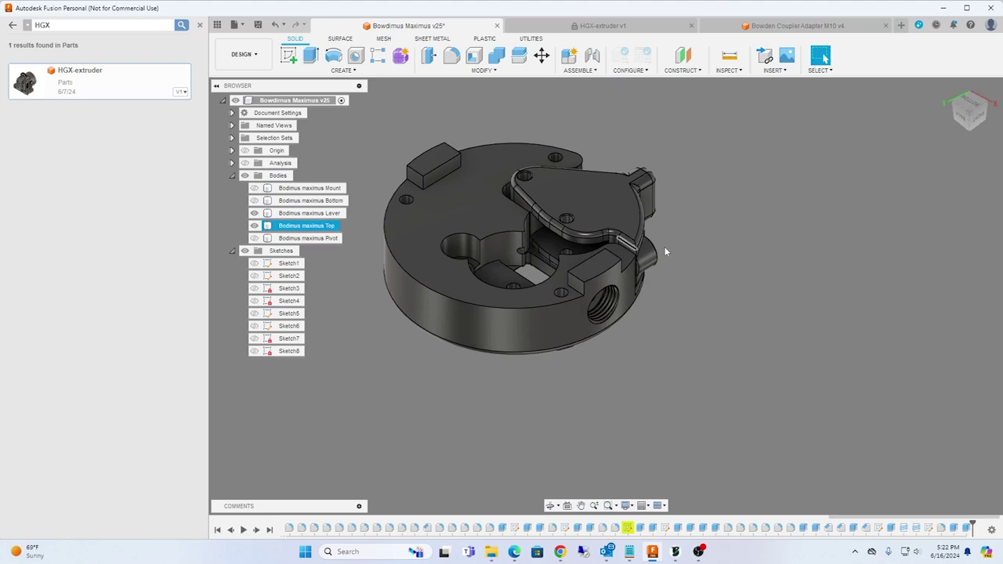
{"action": "middle_click_drag", "start_coordinate": [819, 246], "coordinate": [781, 253], "text": "shift"}
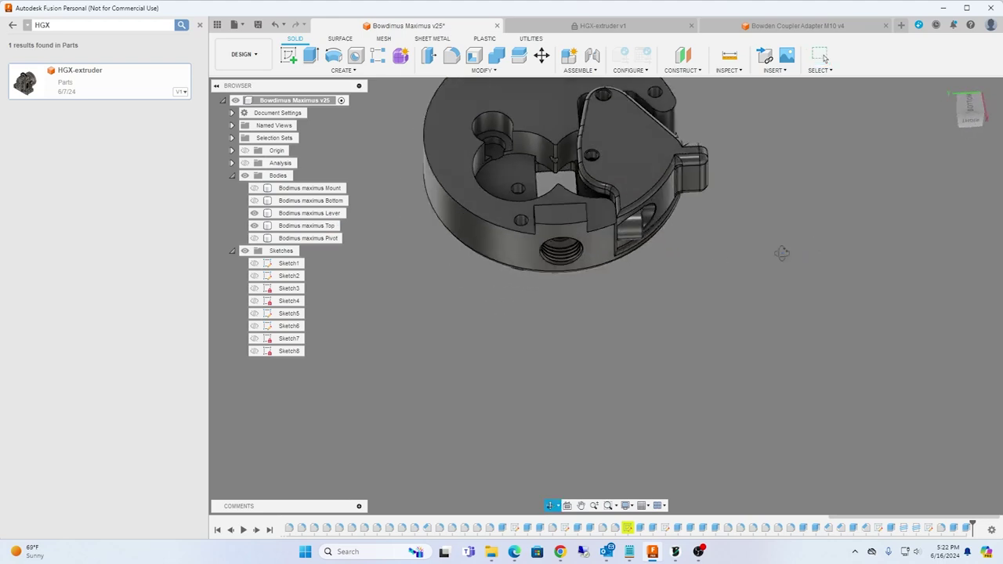
{"action": "left_click", "coordinate": [702, 209]}
{"action": "middle_click_drag", "start_coordinate": [703, 210], "coordinate": [593, 341], "text": "shift"}
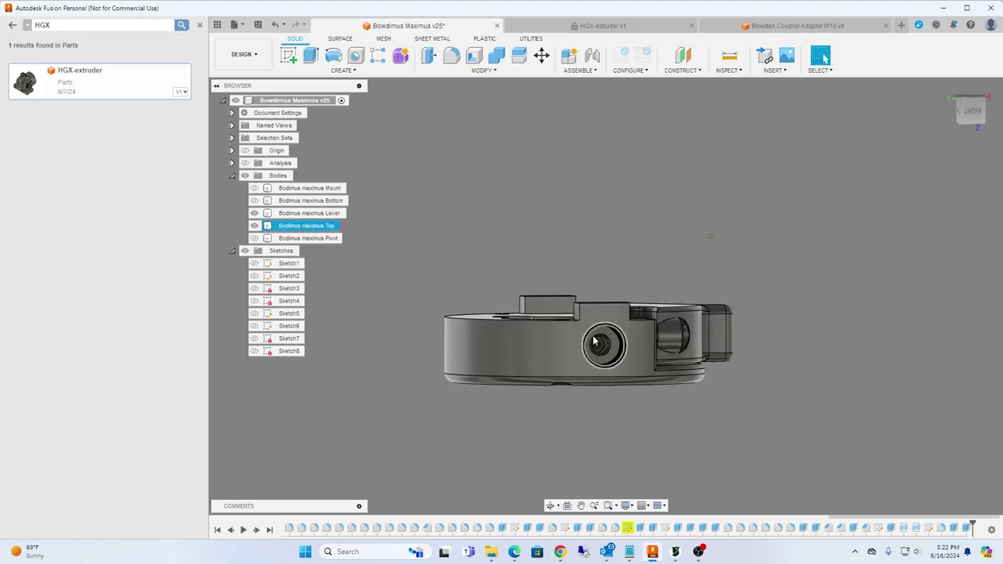
{"action": "middle_click_drag", "start_coordinate": [784, 239], "coordinate": [441, 237], "text": "shift"}
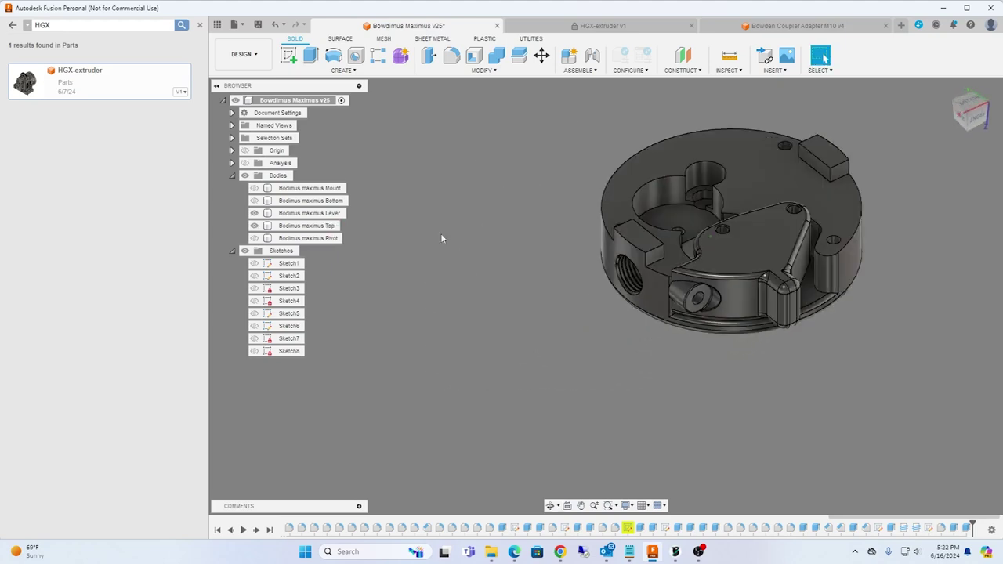
Hide the Lever and Top bodies to leave only the lower ring, orbit it, then open HGX-extruder
{"action": "left_click", "coordinate": [254, 225]}
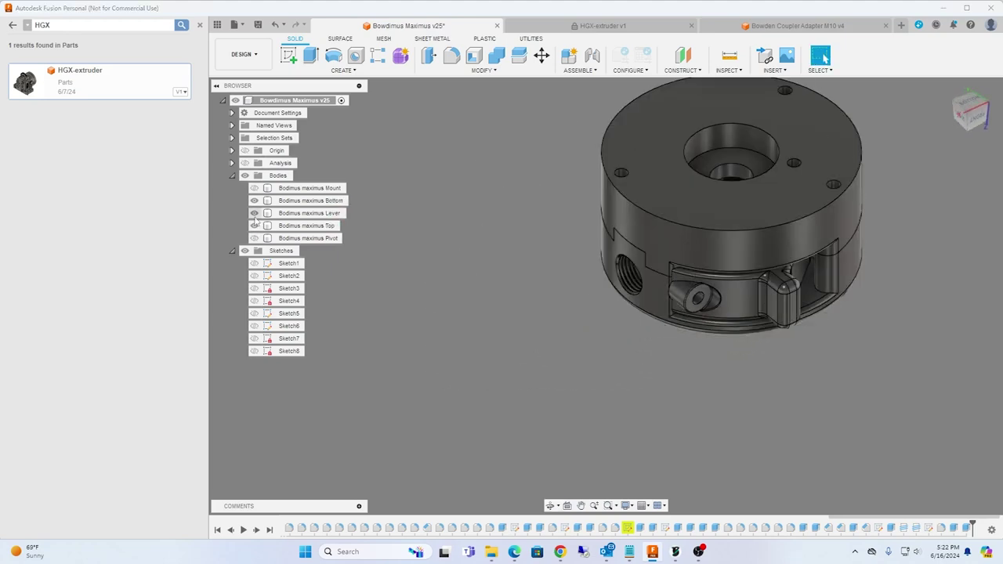
{"action": "left_click", "coordinate": [254, 213]}
{"action": "middle_click_drag", "start_coordinate": [499, 271], "coordinate": [515, 242], "text": "shift"}
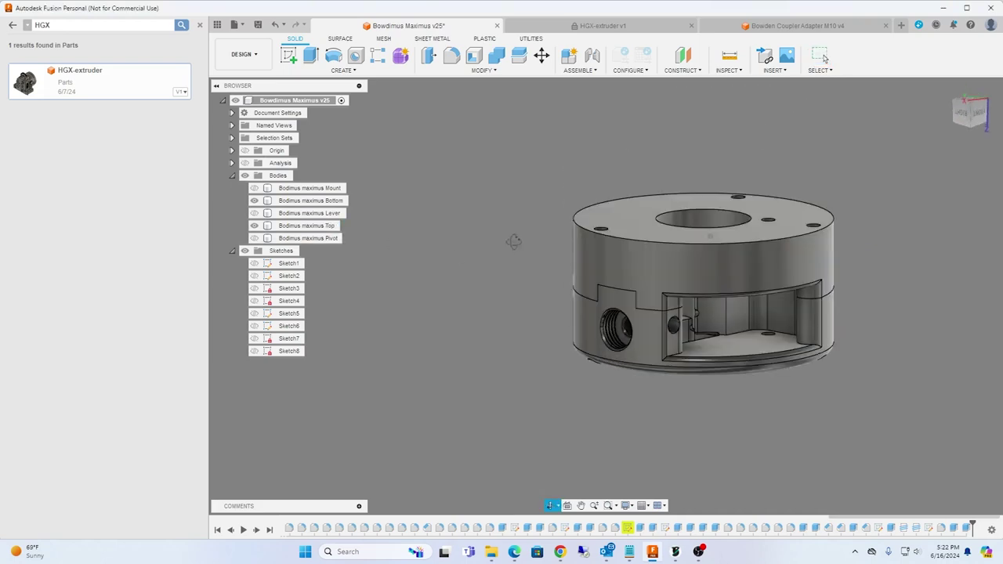
{"action": "left_click", "coordinate": [254, 226]}
{"action": "middle_click_drag", "start_coordinate": [497, 277], "coordinate": [508, 170], "text": "shift"}
{"action": "middle_click_drag", "start_coordinate": [603, 258], "coordinate": [800, 290], "text": "shift"}
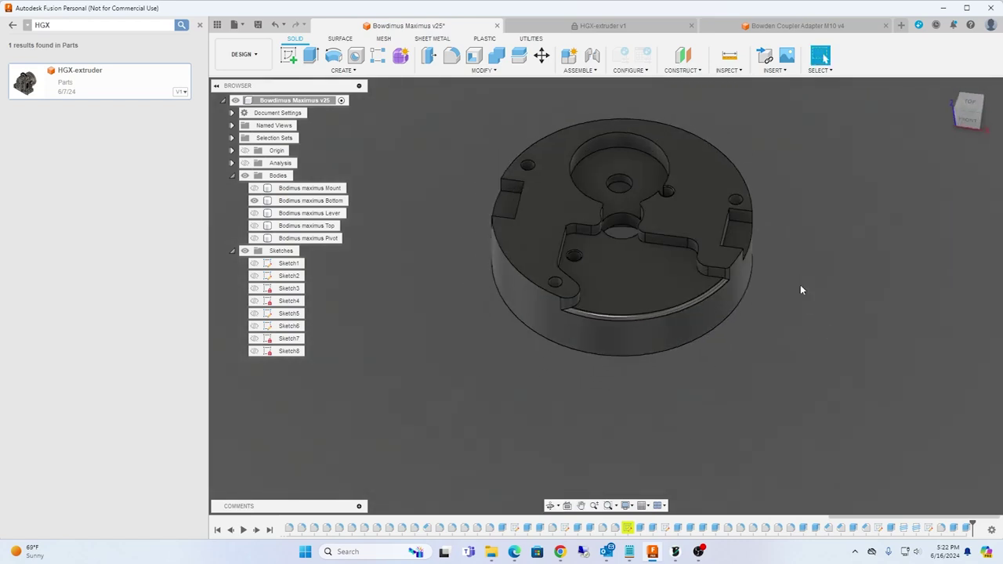
{"action": "middle_click_drag", "start_coordinate": [808, 305], "coordinate": [829, 245], "text": "shift"}
{"action": "left_click", "coordinate": [619, 26]}
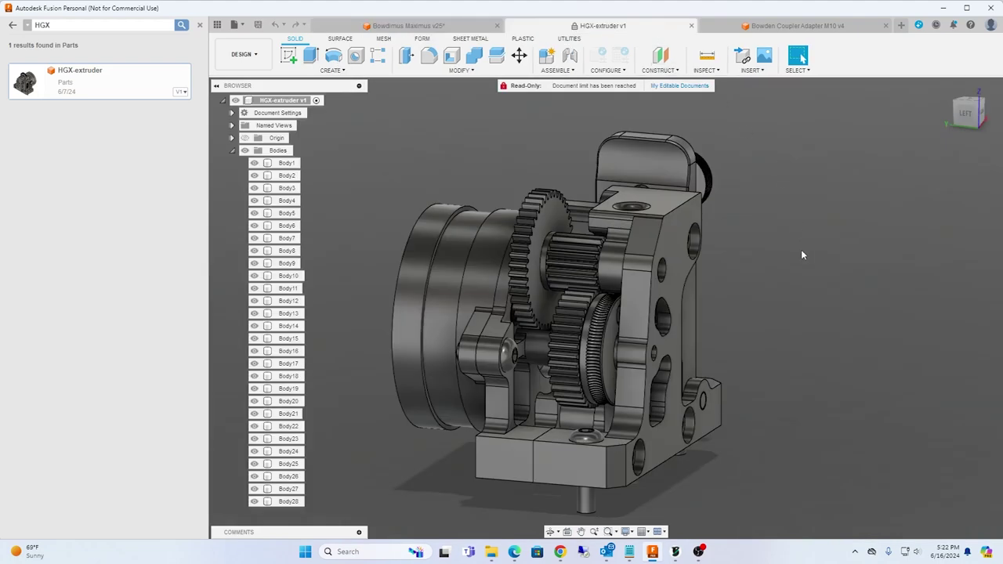
Orbit the HGX extruder to front-left and straight front views, glancing at Bowdimus in between
{"action": "middle_click_drag", "start_coordinate": [803, 266], "coordinate": [658, 270], "text": "shift"}
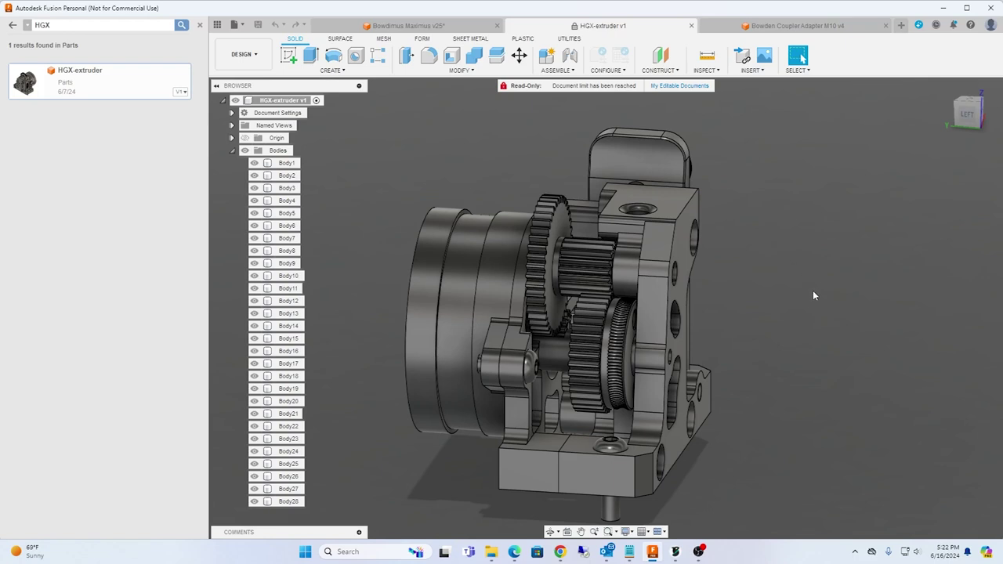
{"action": "middle_click_drag", "start_coordinate": [812, 289], "coordinate": [778, 289], "text": "shift"}
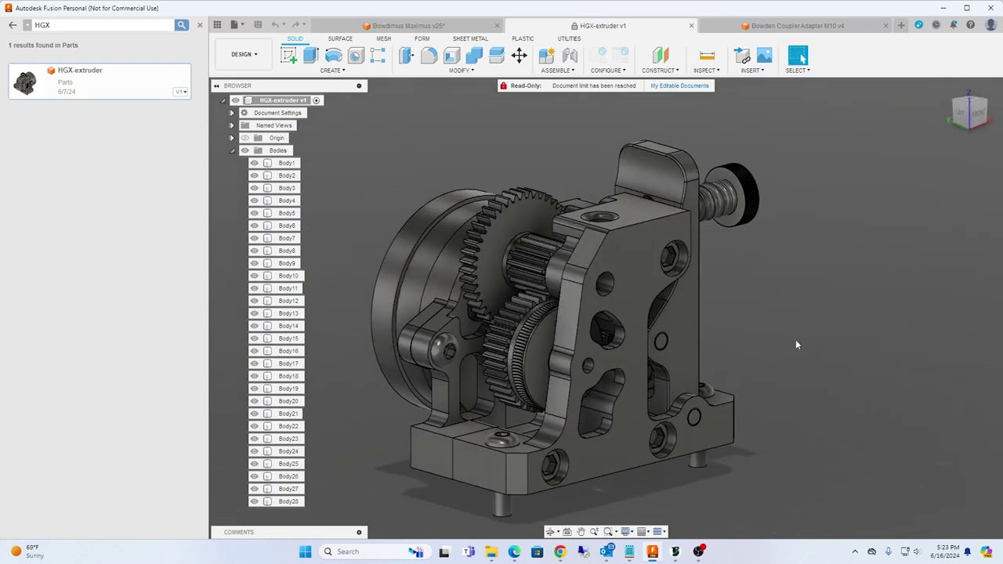
{"action": "middle_click_drag", "start_coordinate": [795, 339], "coordinate": [591, 266], "text": "shift"}
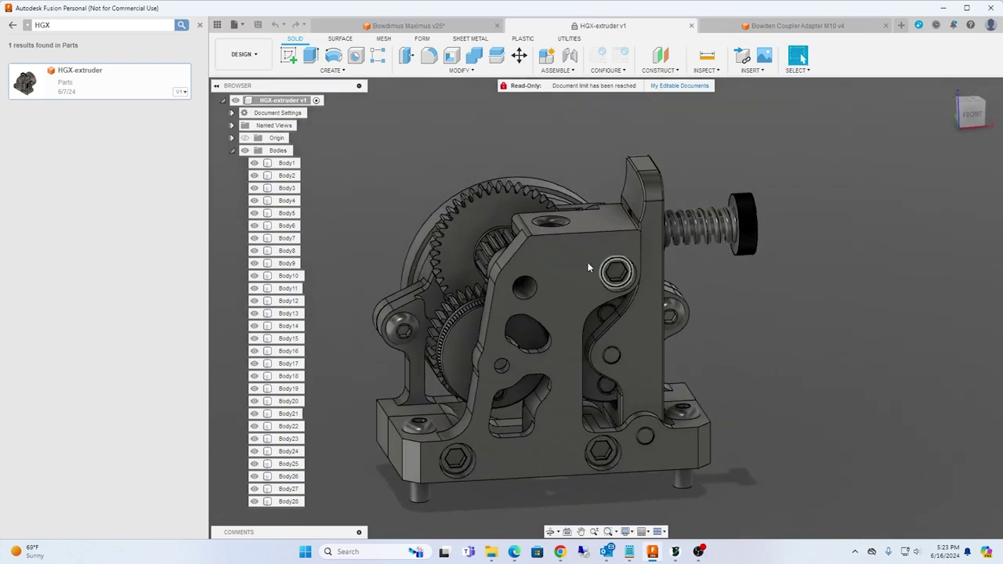
{"action": "left_click", "coordinate": [439, 28]}
{"action": "middle_click_drag", "start_coordinate": [860, 366], "coordinate": [768, 256], "text": "shift"}
{"action": "left_click", "coordinate": [611, 26]}
{"action": "middle_click_drag", "start_coordinate": [706, 163], "coordinate": [772, 326], "text": "shift"}
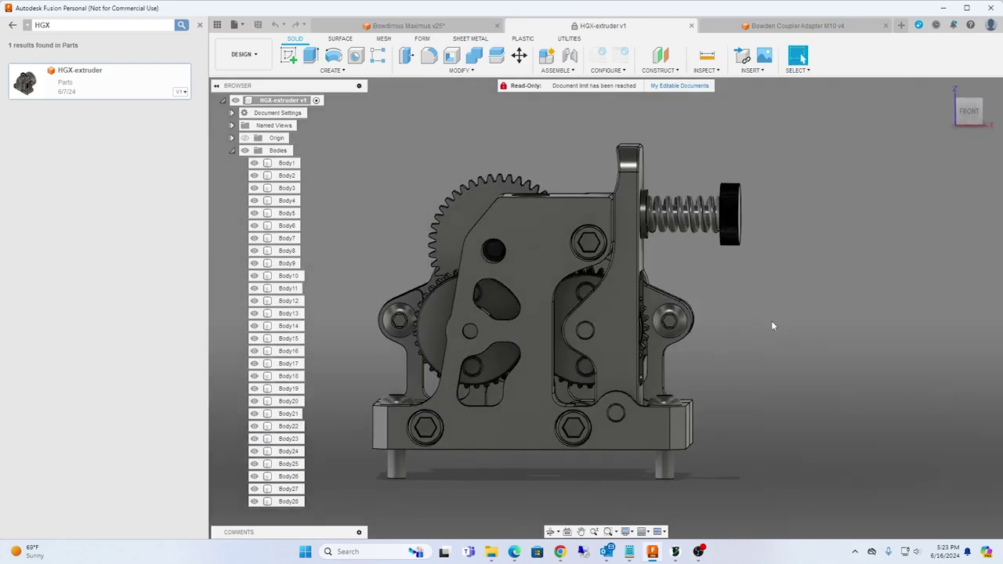
Highlight the HGX extruder's front plate, Body5, by selecting and deselecting it repeatedly
{"action": "left_click", "coordinate": [542, 232]}
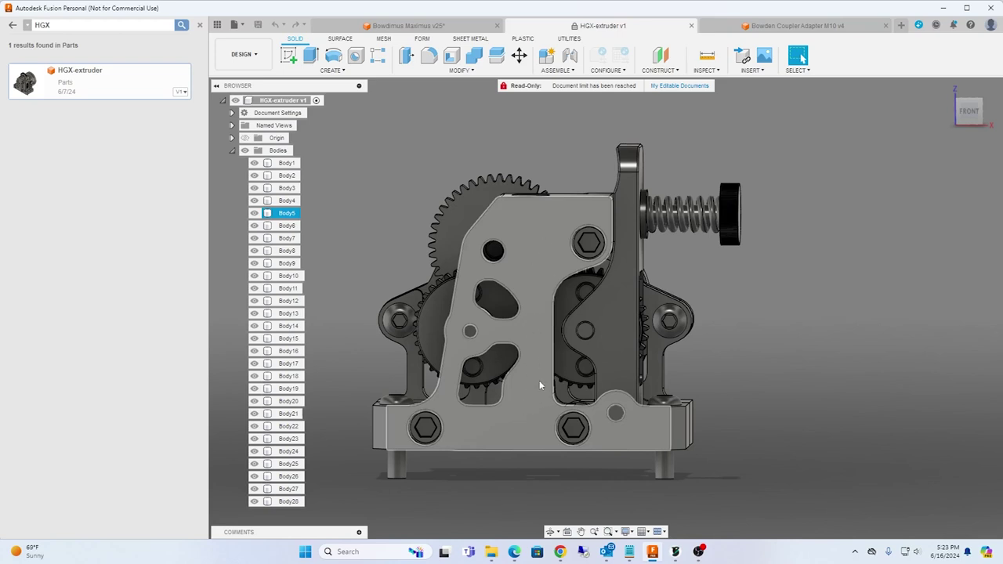
{"action": "left_click", "coordinate": [833, 311]}
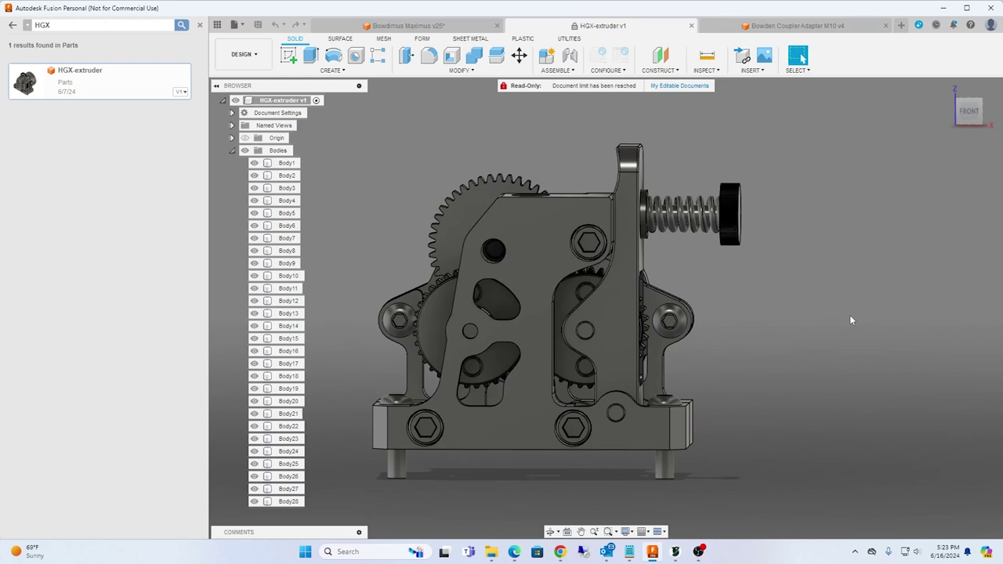
{"action": "left_click", "coordinate": [551, 284]}
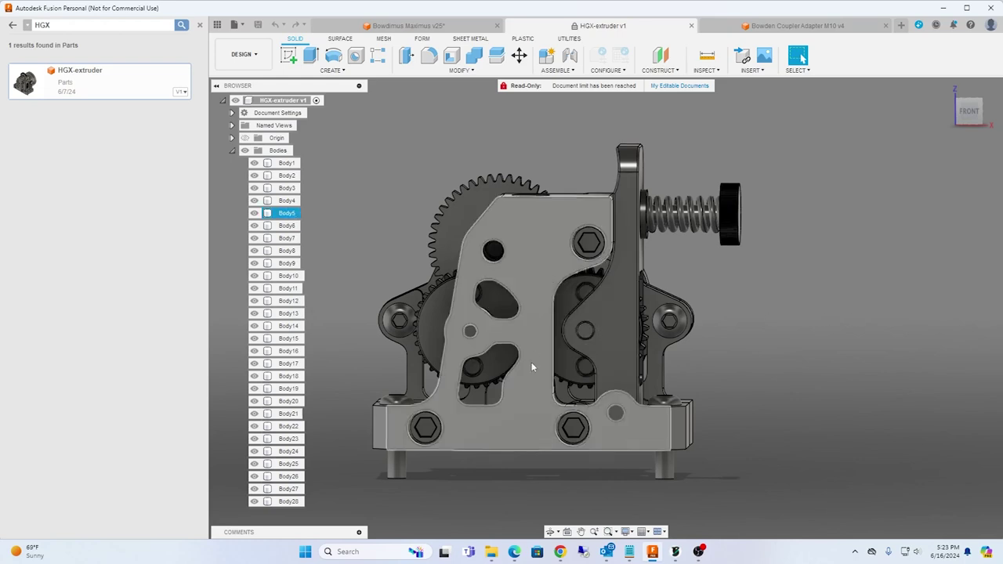
{"action": "left_click", "coordinate": [758, 341]}
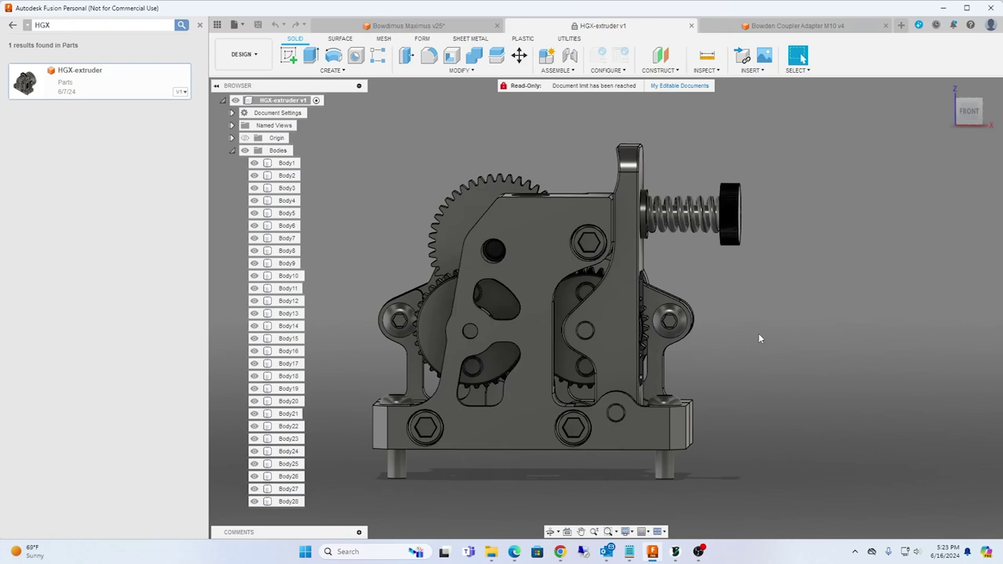
{"action": "left_click", "coordinate": [545, 307]}
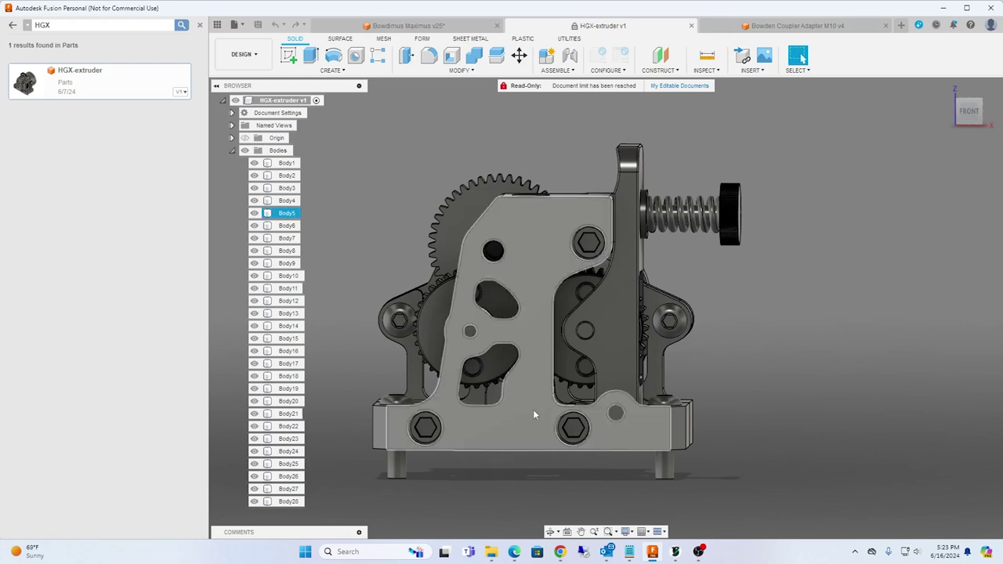
{"action": "left_click", "coordinate": [813, 356]}
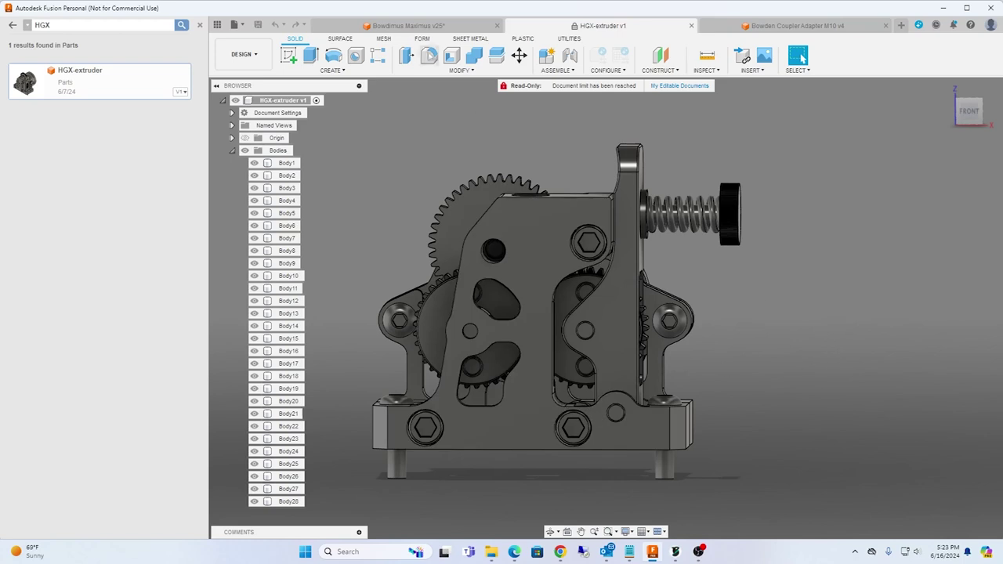
Point out the HGX side plate Body5 once more, ending on Bowdimus Maximus v25
{"action": "left_click", "coordinate": [415, 25]}
{"action": "left_click", "coordinate": [525, 26]}
{"action": "left_click", "coordinate": [519, 316]}
{"action": "left_click", "coordinate": [772, 298]}
{"action": "left_click", "coordinate": [423, 26]}
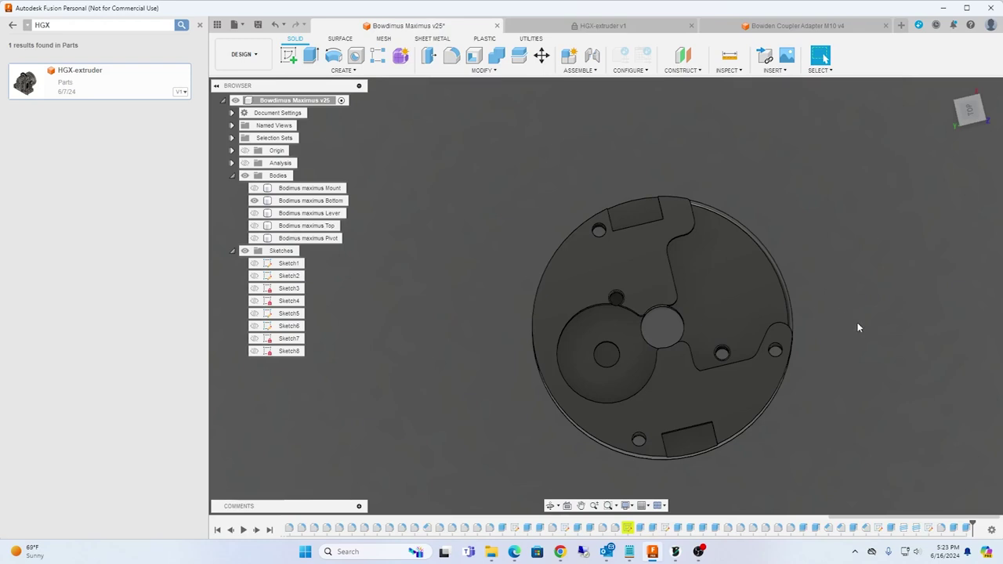
{"action": "middle_click_drag", "start_coordinate": [858, 327], "coordinate": [826, 278]}
{"action": "left_click", "coordinate": [603, 26]}
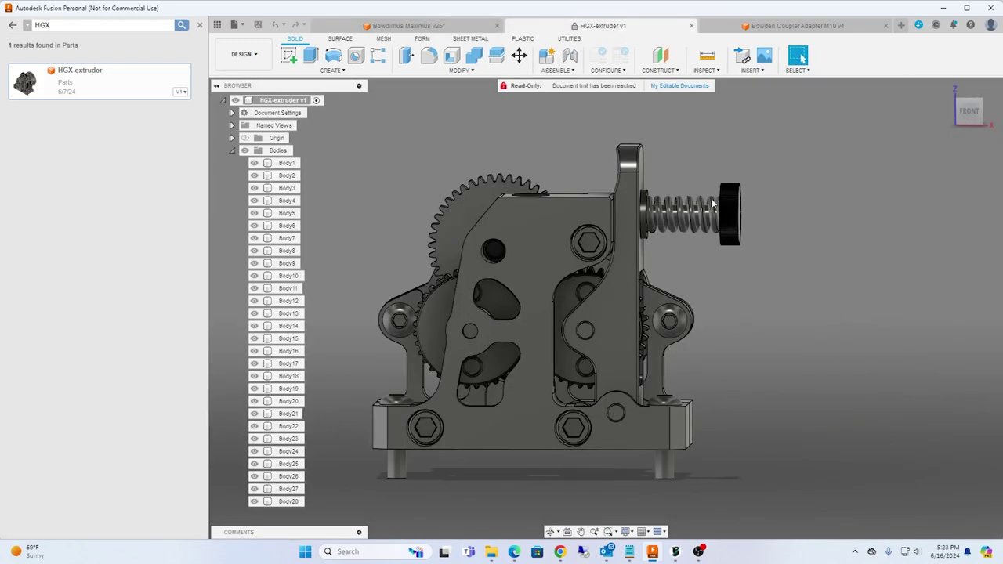
{"action": "middle_click_drag", "start_coordinate": [724, 306], "coordinate": [752, 301], "text": "shift"}
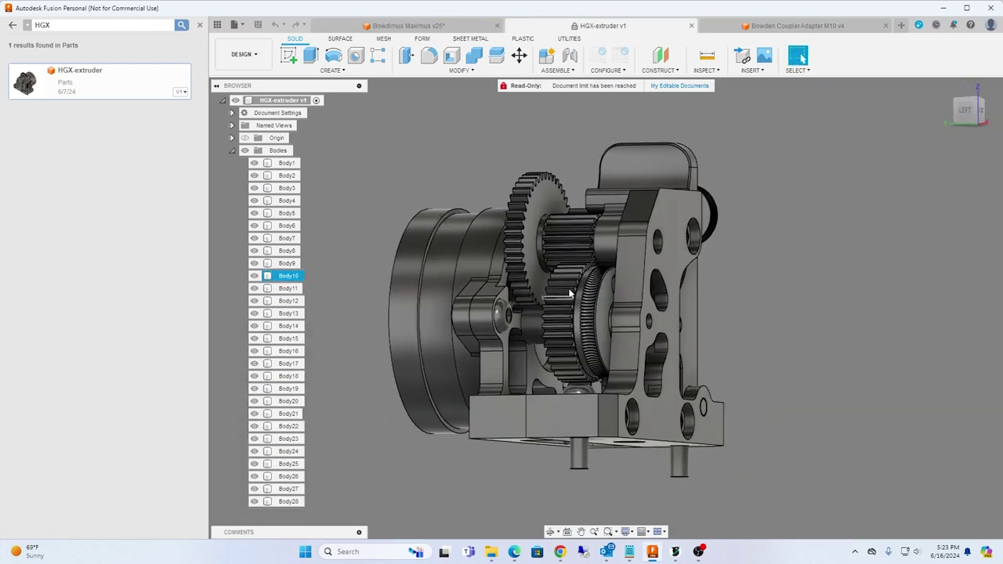
{"action": "mouse_move", "coordinate": [830, 279]}
{"action": "middle_mouse_down", "text": "shift"}
{"action": "mouse_move", "coordinate": [773, 275]}
{"action": "mouse_move", "coordinate": [905, 268]}
{"action": "mouse_move", "coordinate": [846, 276]}
{"action": "middle_mouse_up", "text": "shift"}
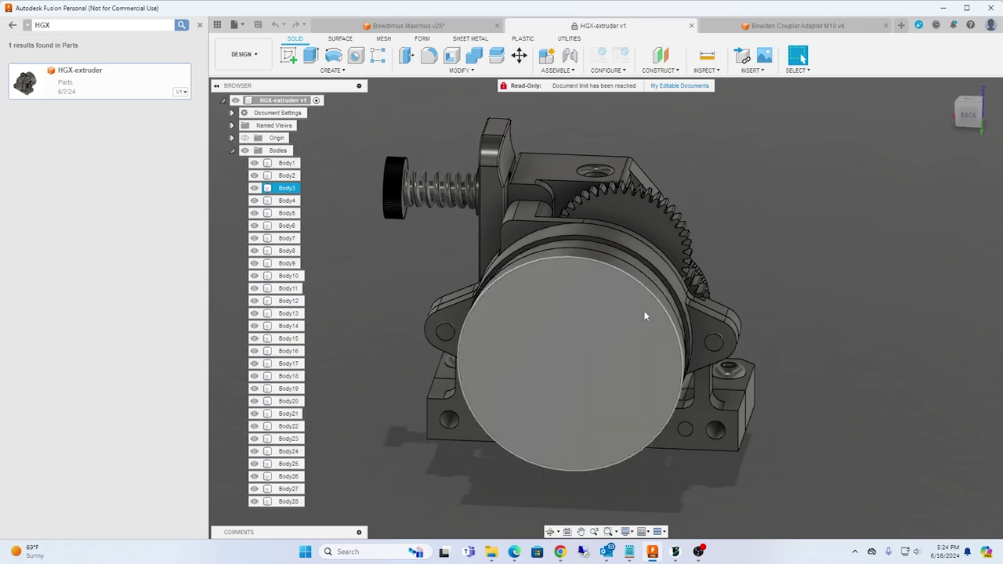
{"action": "middle_click_drag", "start_coordinate": [845, 262], "coordinate": [758, 312], "text": "shift"}
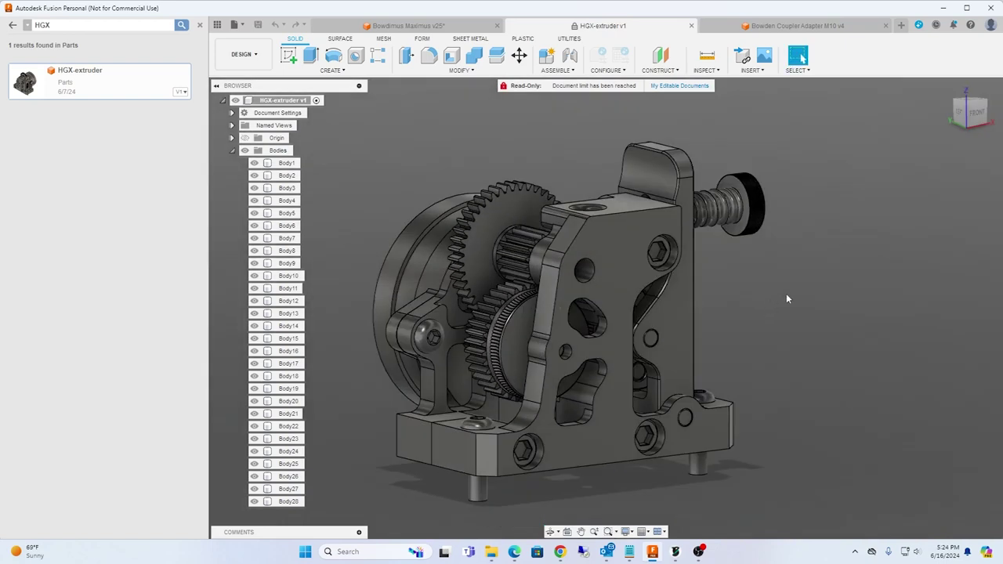
{"action": "mouse_move", "coordinate": [822, 267]}
{"action": "middle_mouse_down", "text": "shift"}
{"action": "mouse_move", "coordinate": [852, 261]}
{"action": "mouse_move", "coordinate": [819, 251]}
{"action": "mouse_move", "coordinate": [819, 260]}
{"action": "middle_mouse_up", "text": "shift"}
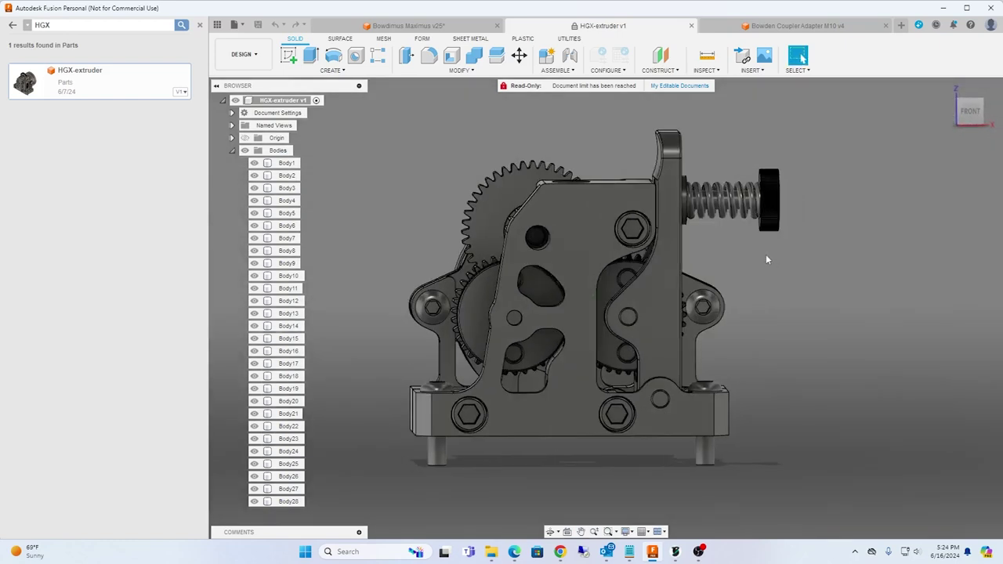
{"action": "middle_click_drag", "start_coordinate": [766, 259], "coordinate": [805, 269], "text": "shift"}
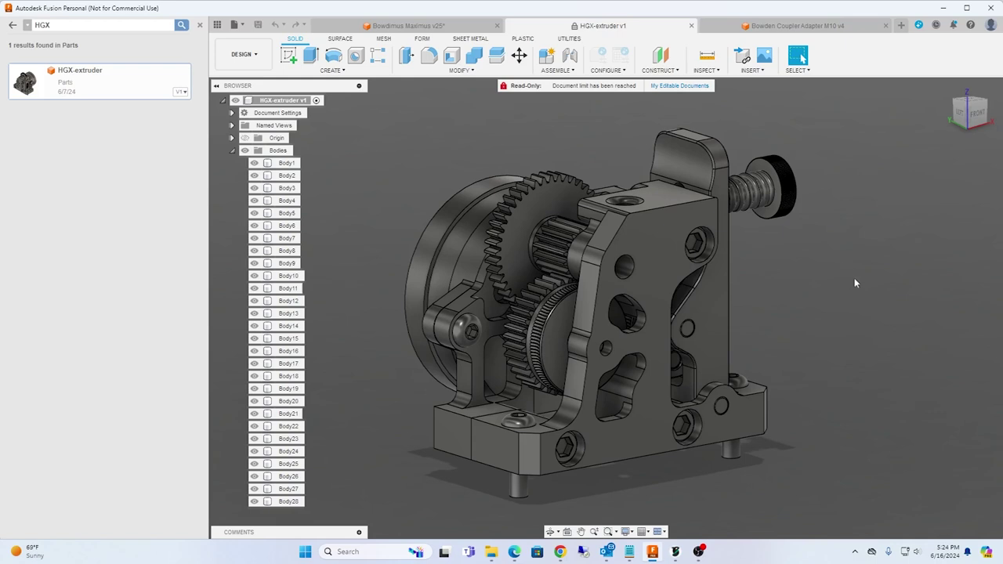
{"action": "middle_click_drag", "start_coordinate": [854, 278], "coordinate": [817, 268], "text": "shift"}
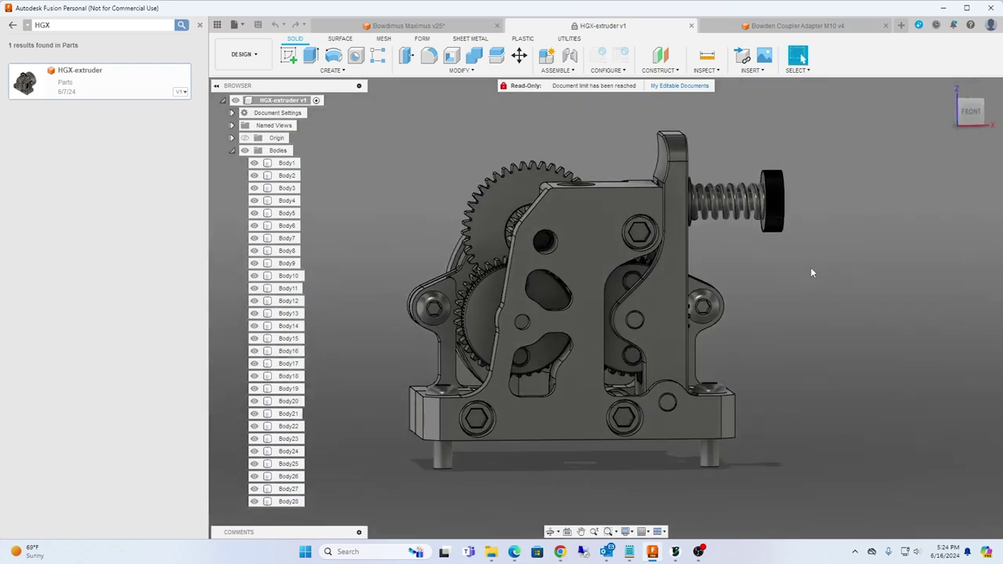
{"action": "left_click", "coordinate": [444, 30]}
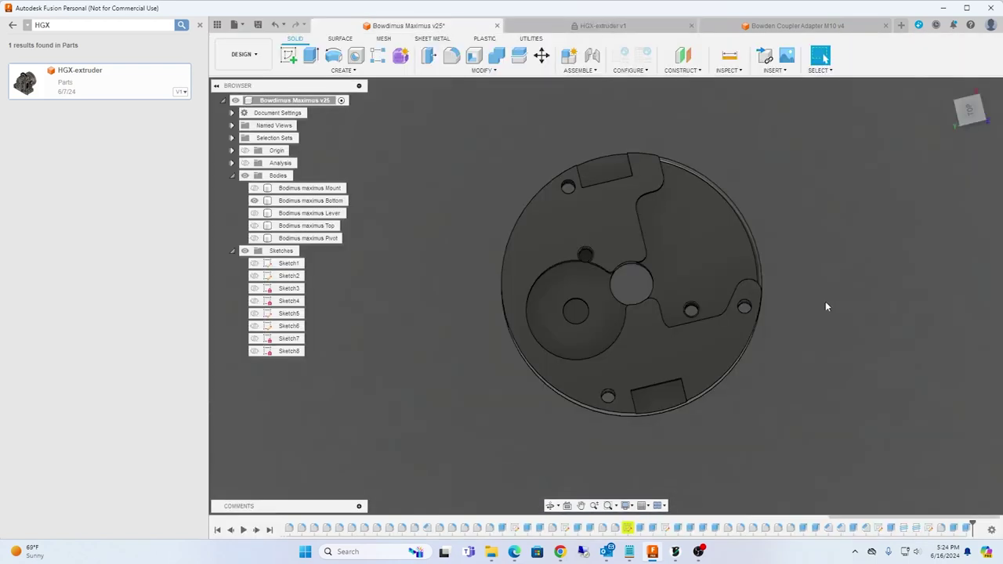
Make the Mount body and Top lid visible again on the Bowdimus model
{"action": "middle_click_drag", "start_coordinate": [825, 306], "coordinate": [568, 246], "text": "shift"}
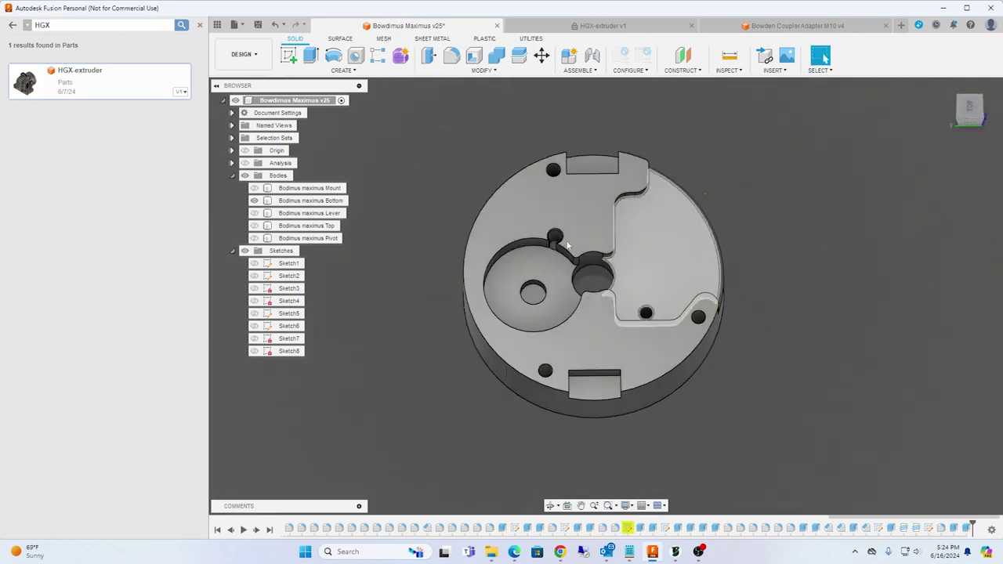
{"action": "left_click", "coordinate": [254, 188]}
{"action": "left_click", "coordinate": [254, 225]}
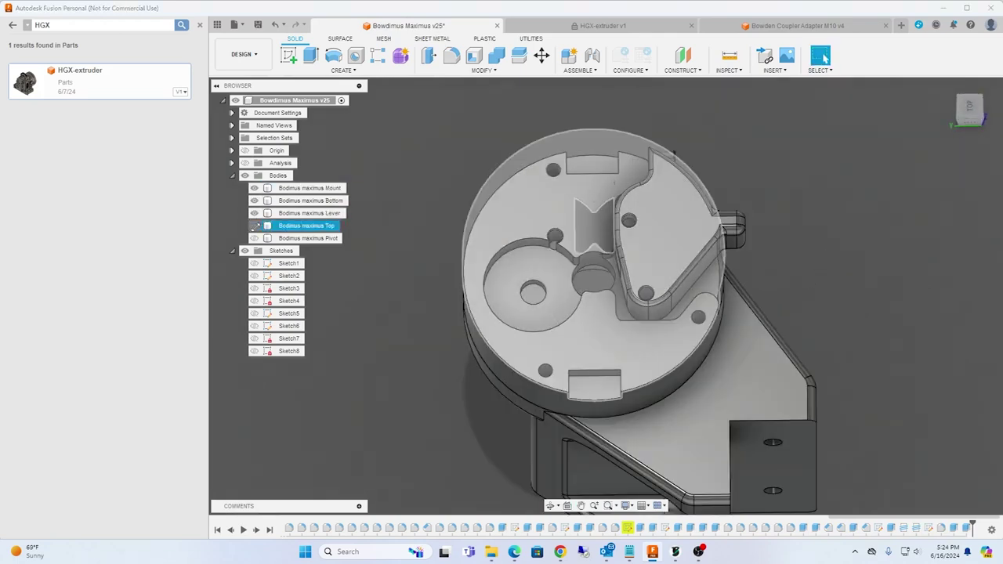
{"action": "left_click", "coordinate": [254, 225]}
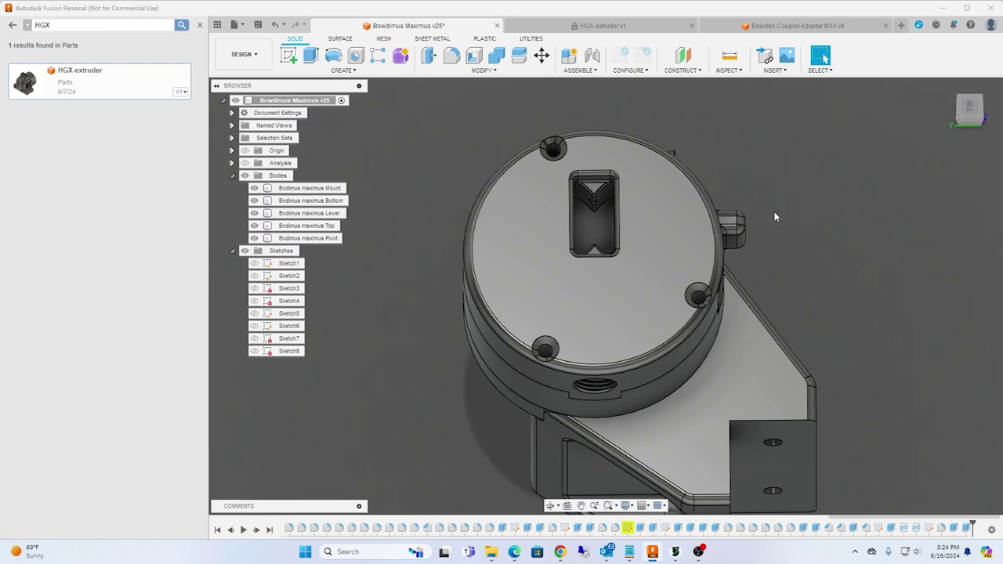
Orbit around the assembled extruder, reset to the F6 home view, and select the Top body
{"action": "middle_click_drag", "start_coordinate": [777, 214], "coordinate": [475, 233], "text": "shift"}
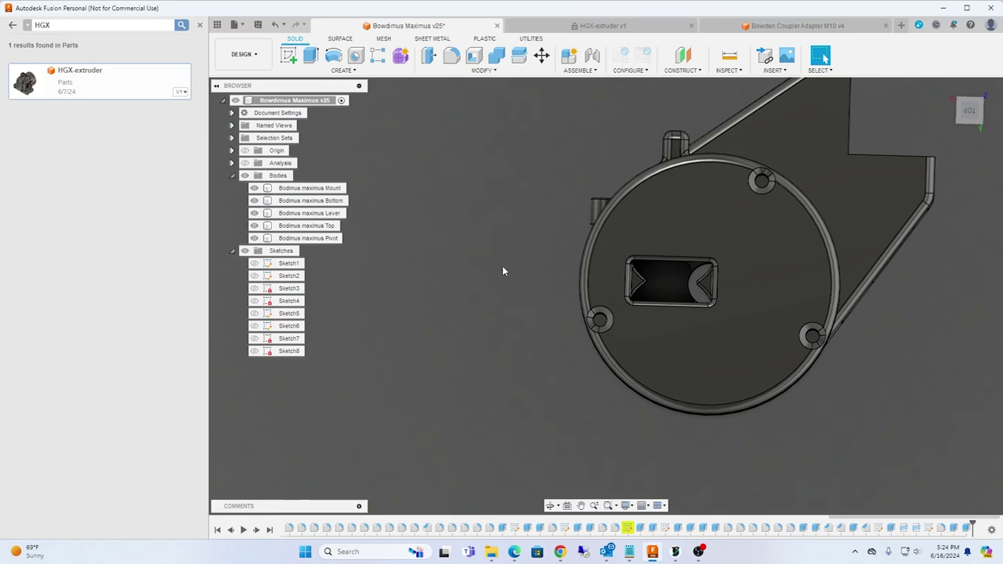
{"action": "middle_click_drag", "start_coordinate": [502, 271], "coordinate": [589, 145], "text": "shift"}
{"action": "scroll", "coordinate": [686, 266], "scroll_direction": "down", "scroll_amount": 3}
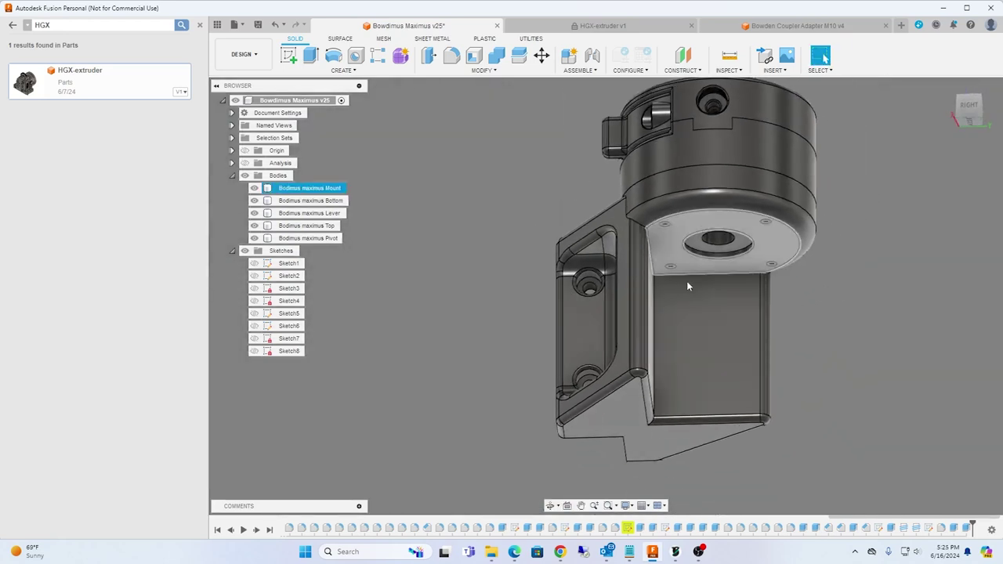
{"action": "middle_click_drag", "start_coordinate": [870, 270], "coordinate": [880, 306], "text": "shift"}
{"action": "key", "text": "F6"}
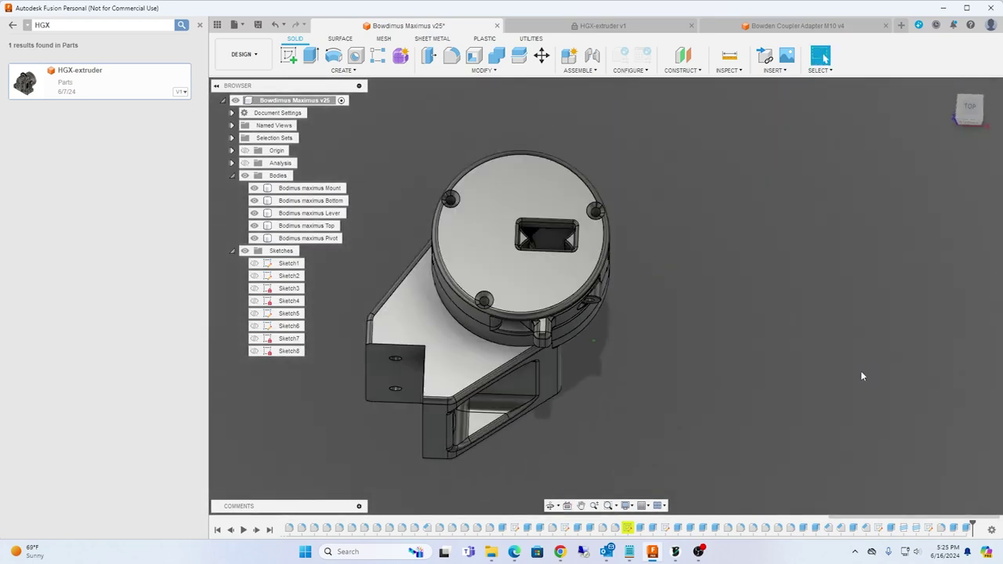
{"action": "mouse_move", "coordinate": [861, 376]}
{"action": "middle_mouse_down", "text": "shift"}
{"action": "mouse_move", "coordinate": [814, 333]}
{"action": "mouse_move", "coordinate": [804, 345]}
{"action": "mouse_move", "coordinate": [820, 297]}
{"action": "mouse_move", "coordinate": [801, 442]}
{"action": "mouse_move", "coordinate": [791, 312]}
{"action": "middle_mouse_up", "text": "shift"}
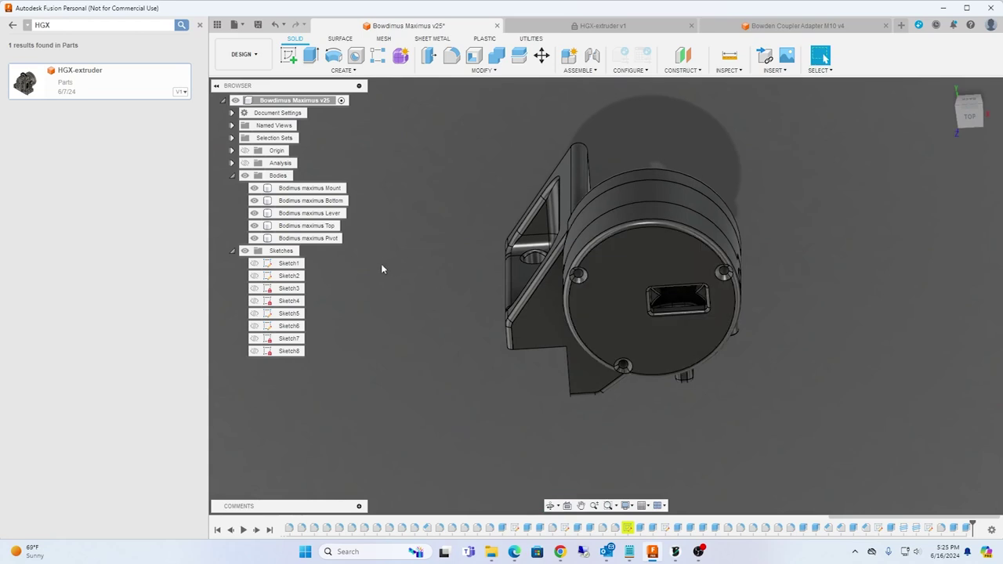
{"action": "left_click", "coordinate": [254, 226]}
Hide the Top lid and Lever body and orbit to the holed Mount plate
{"action": "left_click", "coordinate": [254, 226]}
{"action": "left_click", "coordinate": [254, 213]}
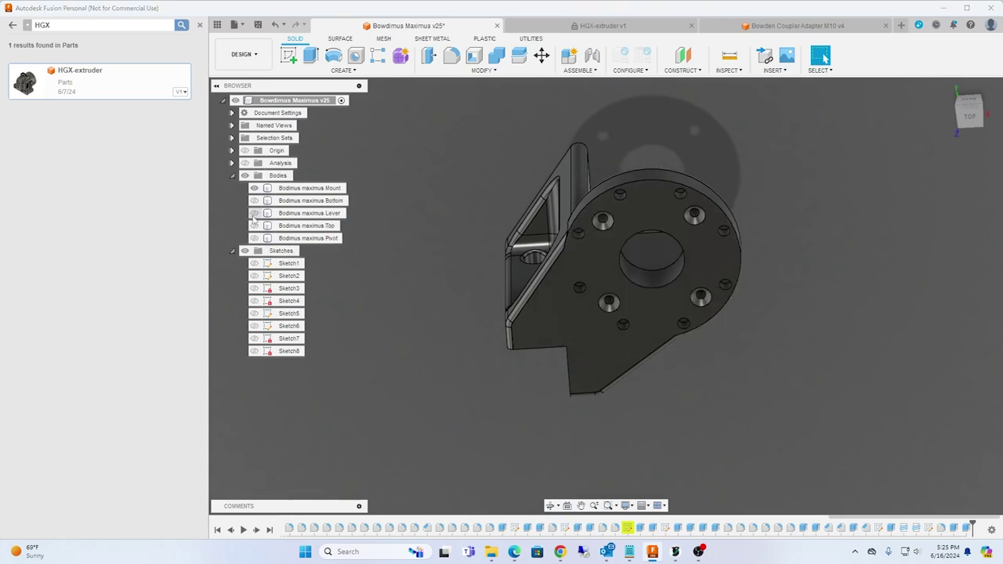
{"action": "middle_click_drag", "start_coordinate": [859, 369], "coordinate": [850, 326], "text": "shift"}
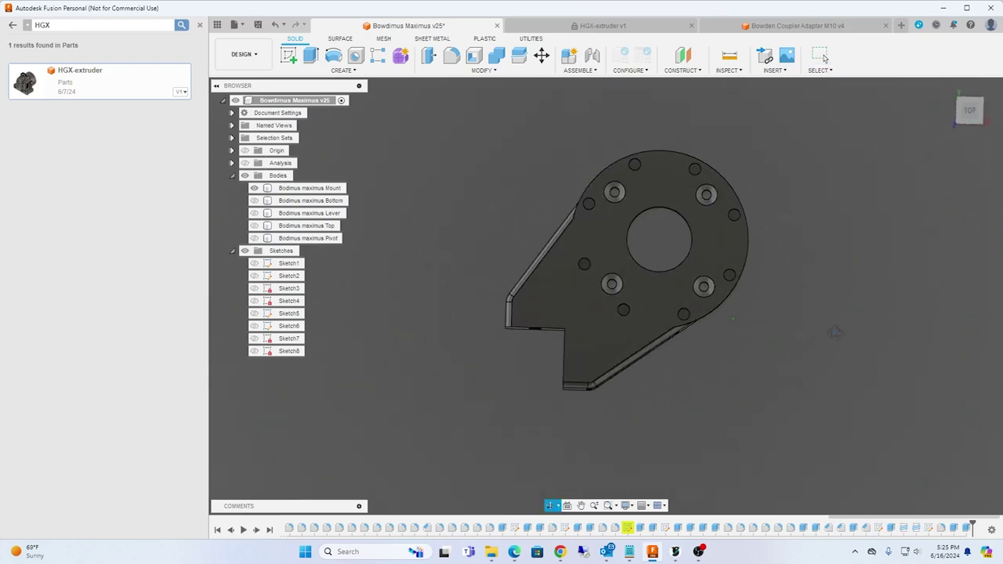
{"action": "middle_click_drag", "start_coordinate": [834, 338], "coordinate": [791, 298], "text": "shift"}
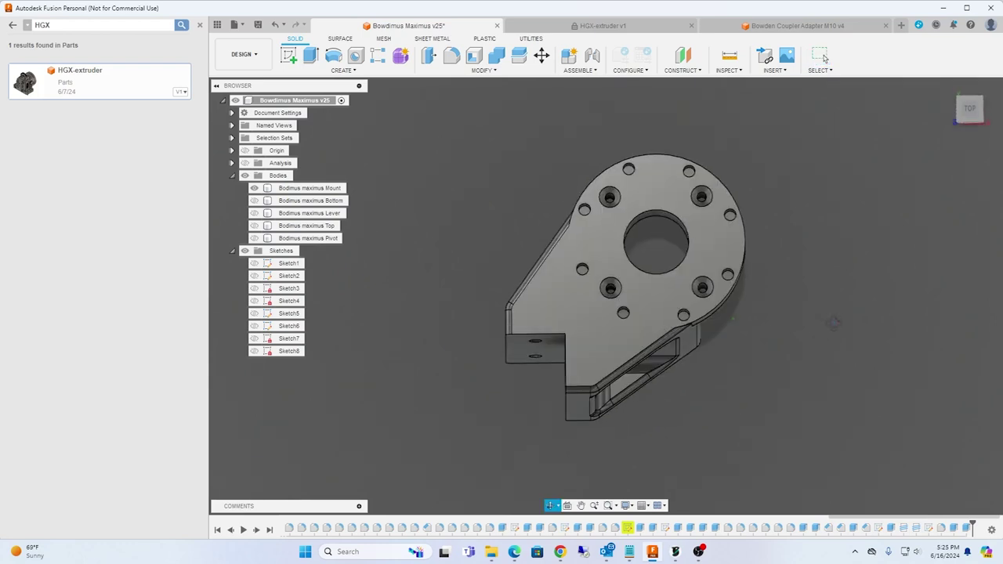
{"action": "left_click", "coordinate": [594, 196]}
{"action": "left_click", "coordinate": [815, 286]}
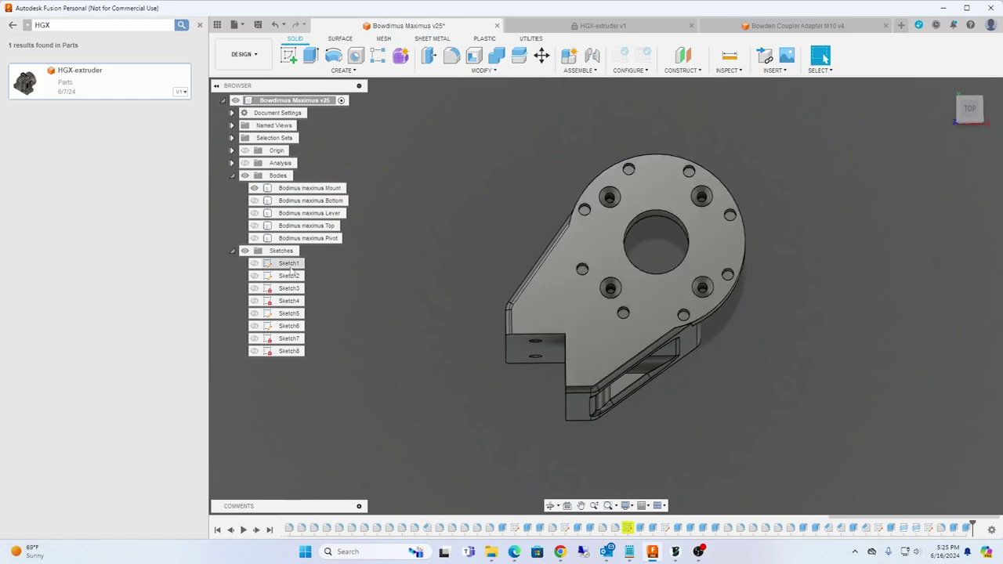
Show the Pivot body's central boss and inspect the Mount plate and disc cutouts from several angles
{"action": "left_click", "coordinate": [254, 238]}
{"action": "middle_click_drag", "start_coordinate": [839, 277], "coordinate": [718, 285], "text": "shift"}
{"action": "left_click", "coordinate": [657, 203]}
{"action": "left_click", "coordinate": [773, 291]}
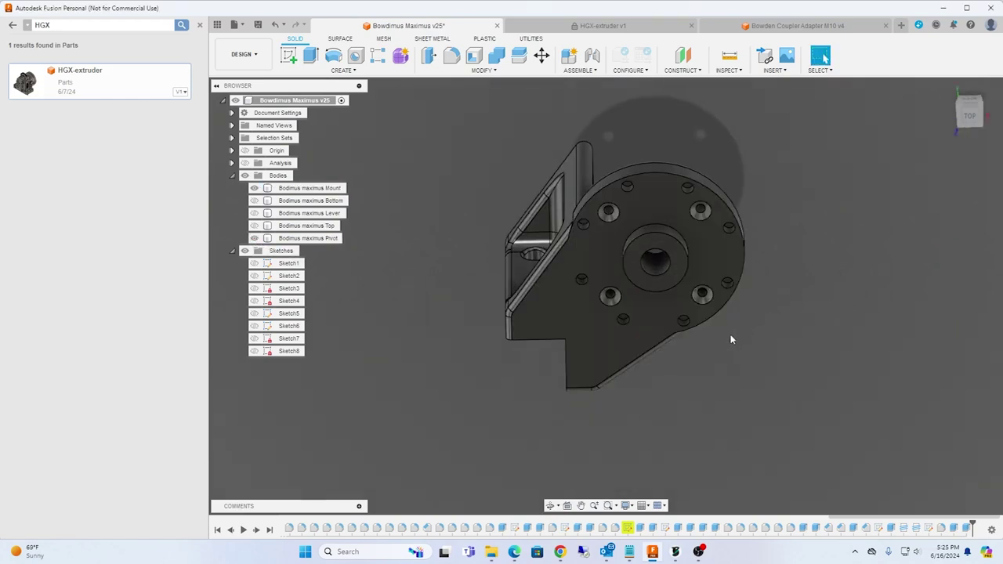
{"action": "middle_click_drag", "start_coordinate": [731, 339], "coordinate": [854, 298], "text": "shift"}
{"action": "left_click", "coordinate": [584, 254]}
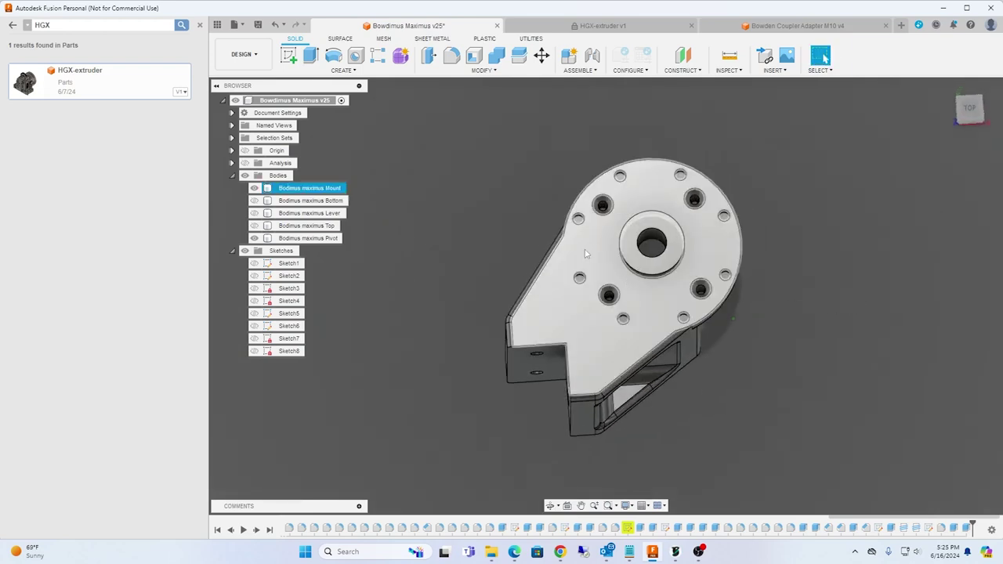
{"action": "left_click", "coordinate": [841, 273]}
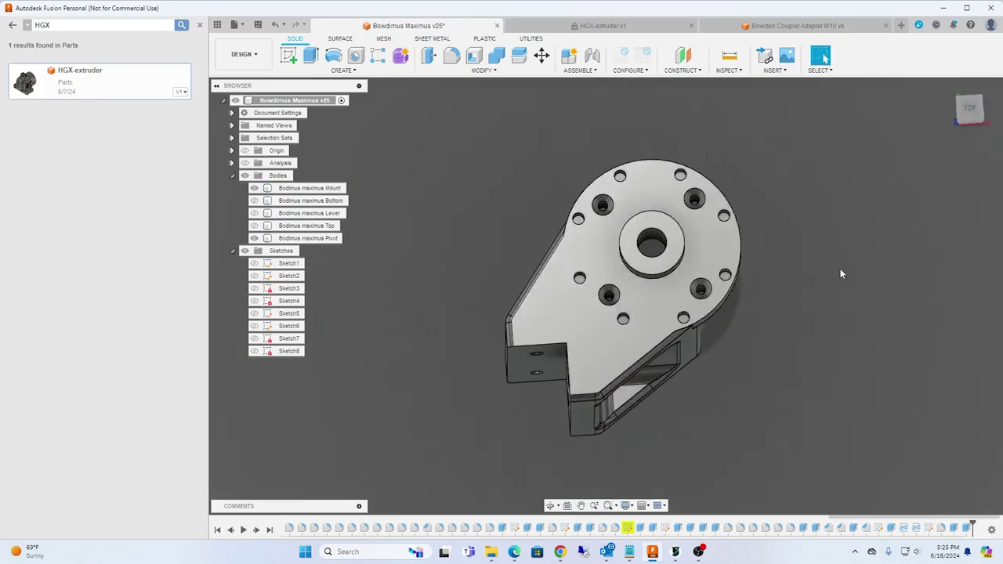
{"action": "left_click", "coordinate": [254, 213]}
{"action": "mouse_move", "coordinate": [766, 266]}
{"action": "middle_mouse_down", "text": "shift"}
{"action": "mouse_move", "coordinate": [847, 232]}
{"action": "mouse_move", "coordinate": [773, 284]}
{"action": "middle_mouse_up", "text": "shift"}
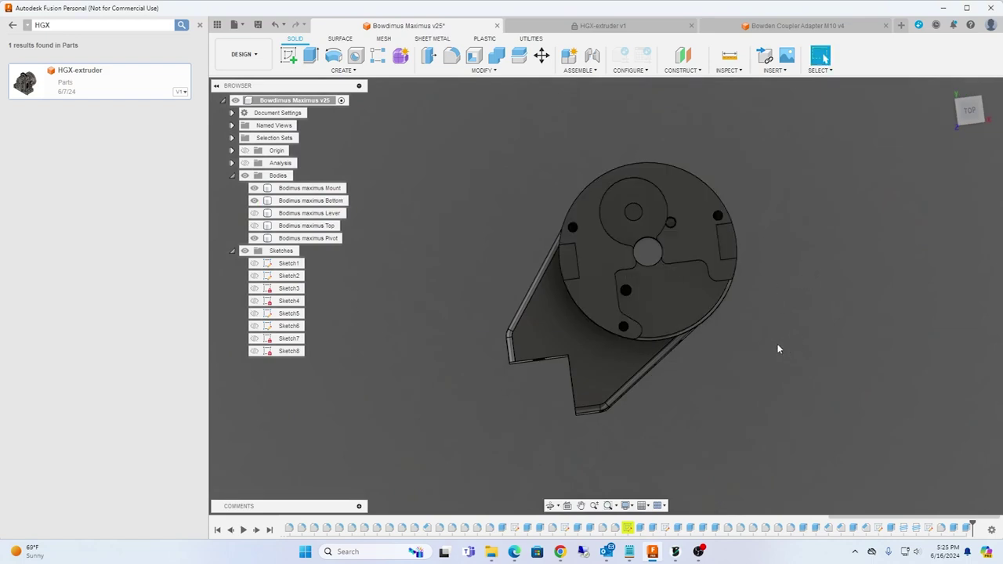
{"action": "middle_click_drag", "start_coordinate": [778, 349], "coordinate": [829, 315], "text": "shift"}
{"action": "left_click", "coordinate": [254, 201]}
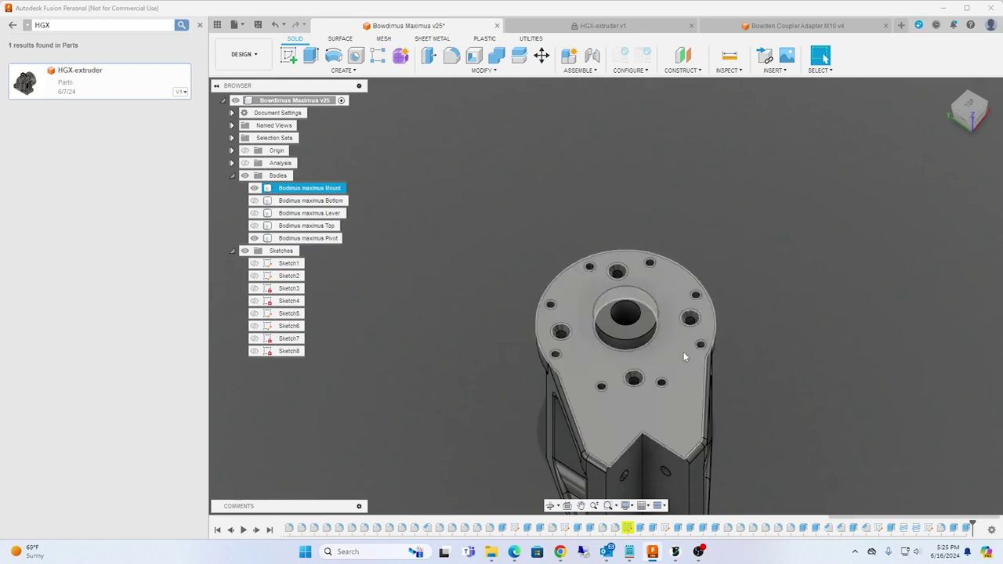
{"action": "mouse_move", "coordinate": [895, 282]}
{"action": "middle_mouse_down", "text": "shift"}
{"action": "mouse_move", "coordinate": [872, 236]}
{"action": "mouse_move", "coordinate": [744, 268]}
{"action": "middle_mouse_up", "text": "shift"}
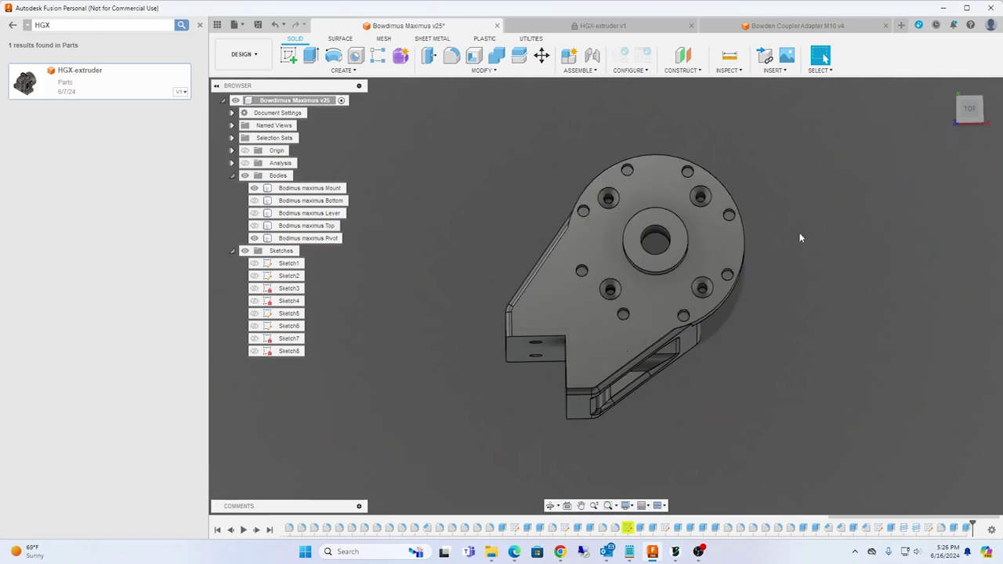
{"action": "scroll", "coordinate": [843, 242], "scroll_direction": "down", "scroll_amount": 2}
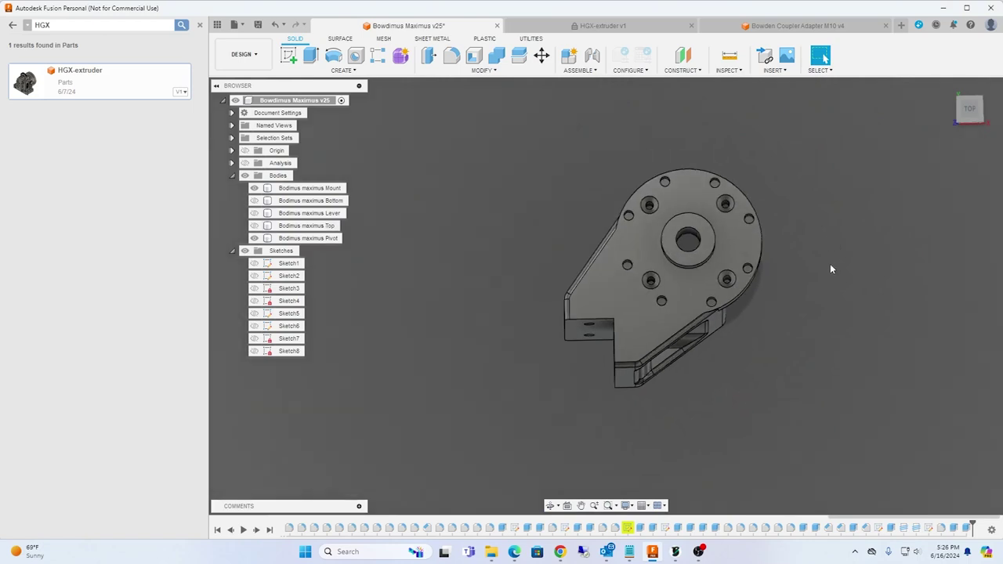
{"action": "middle_click_drag", "start_coordinate": [820, 271], "coordinate": [774, 298]}
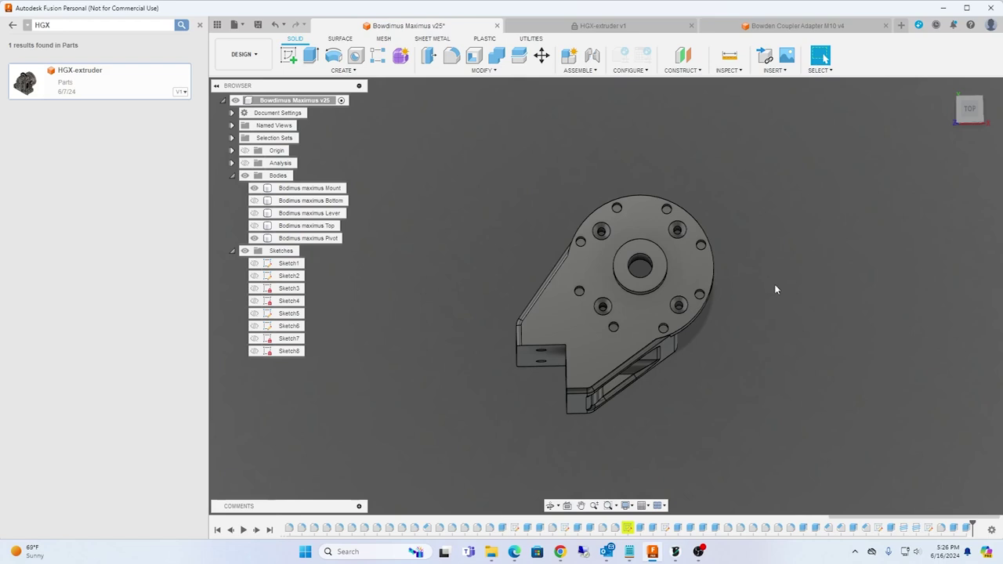
{"action": "middle_click_drag", "start_coordinate": [774, 290], "coordinate": [778, 287], "text": "shift"}
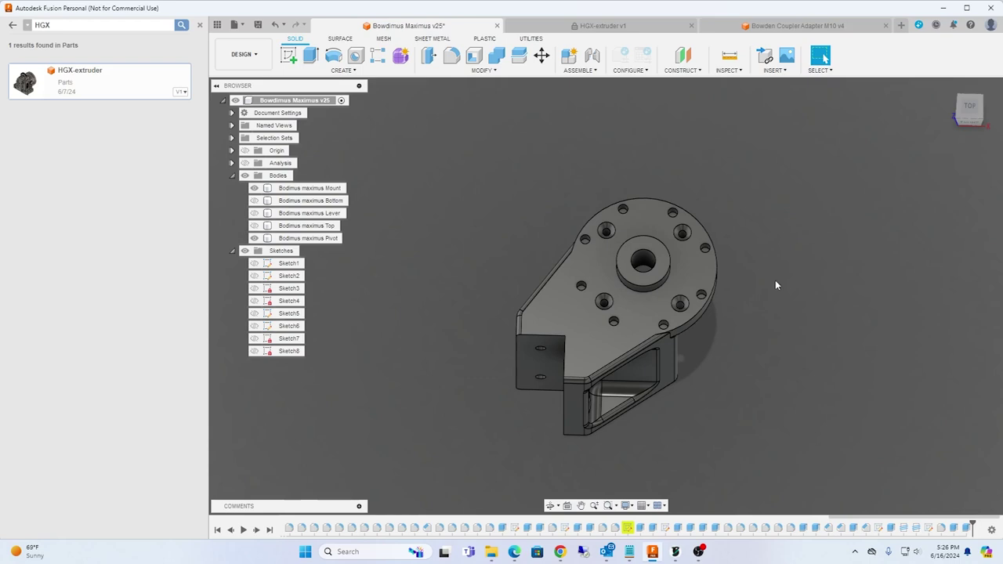
{"action": "middle_click_drag", "start_coordinate": [789, 255], "coordinate": [787, 256], "text": "shift"}
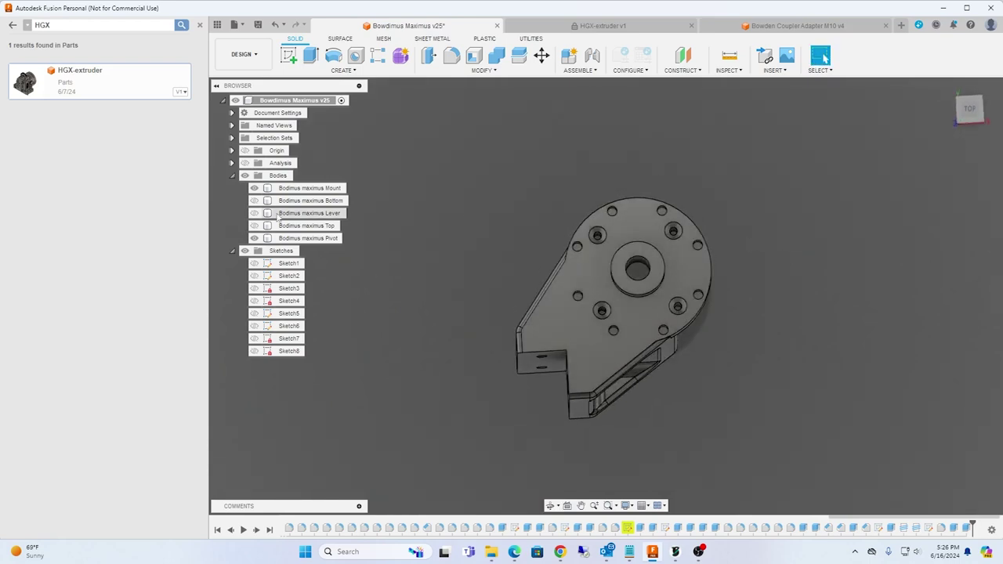
{"action": "left_click", "coordinate": [253, 201]}
Turn the Lever and Top bodies back on and orbit the assembled extruder from top and angled views
{"action": "left_click", "coordinate": [254, 213]}
{"action": "left_click", "coordinate": [254, 213]}
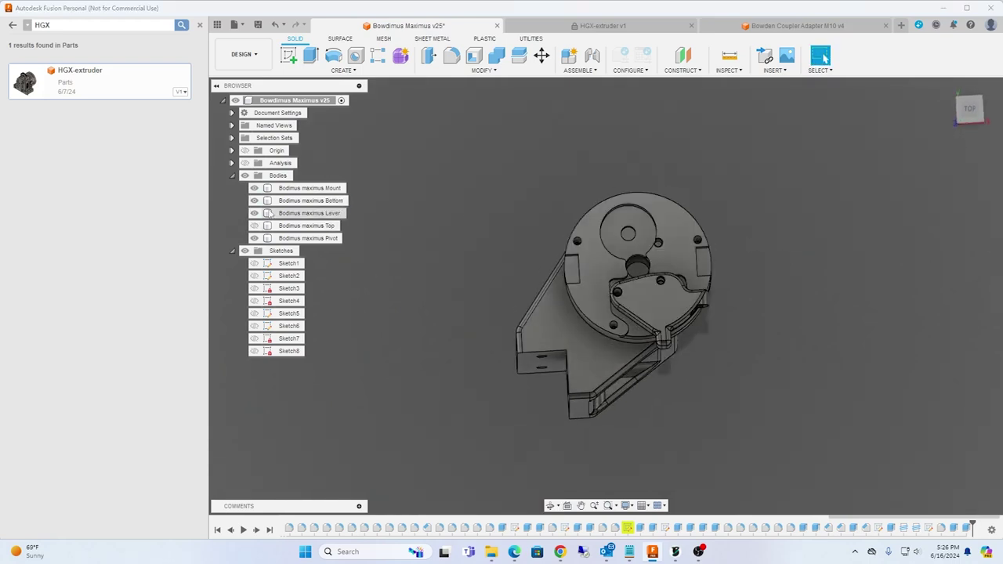
{"action": "left_click", "coordinate": [254, 225]}
{"action": "middle_click_drag", "start_coordinate": [745, 275], "coordinate": [773, 266], "text": "shift"}
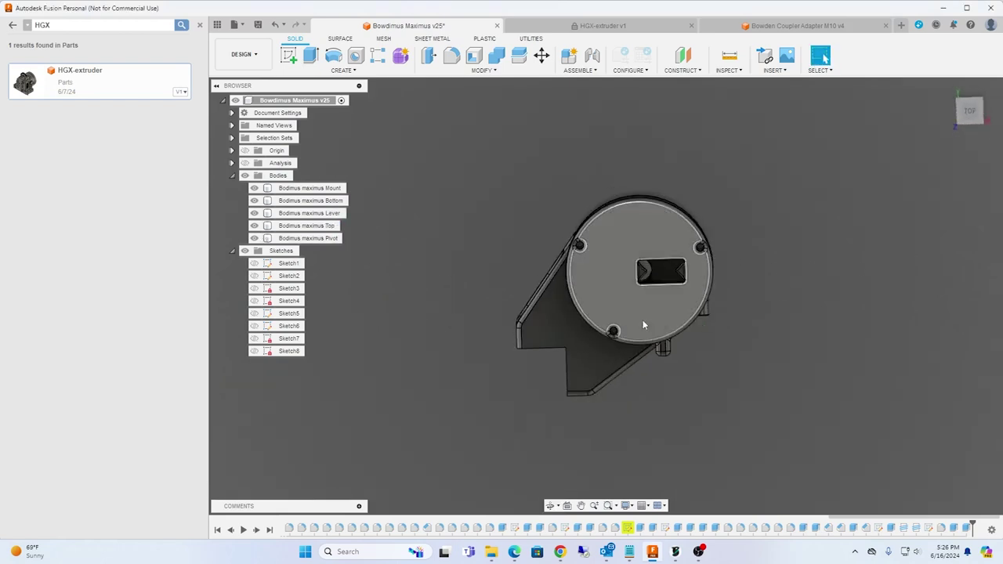
{"action": "middle_click_drag", "start_coordinate": [847, 310], "coordinate": [969, 291], "text": "shift"}
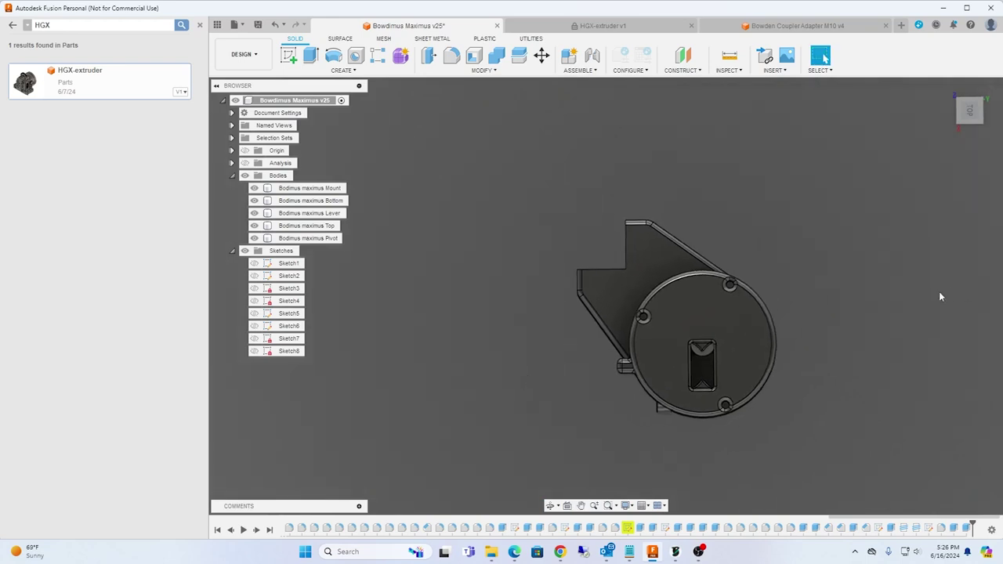
{"action": "middle_click_drag", "start_coordinate": [879, 286], "coordinate": [837, 247], "text": "shift"}
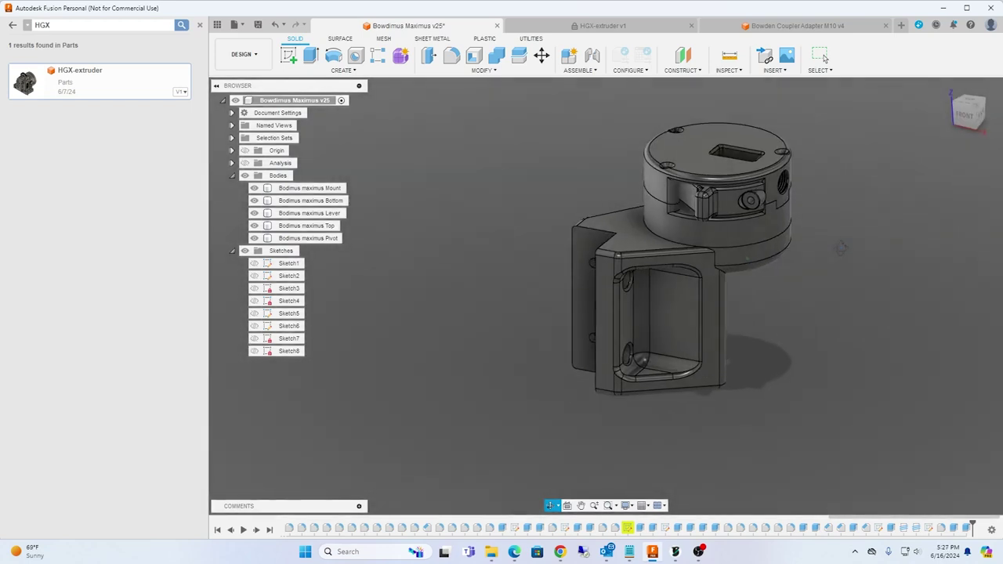